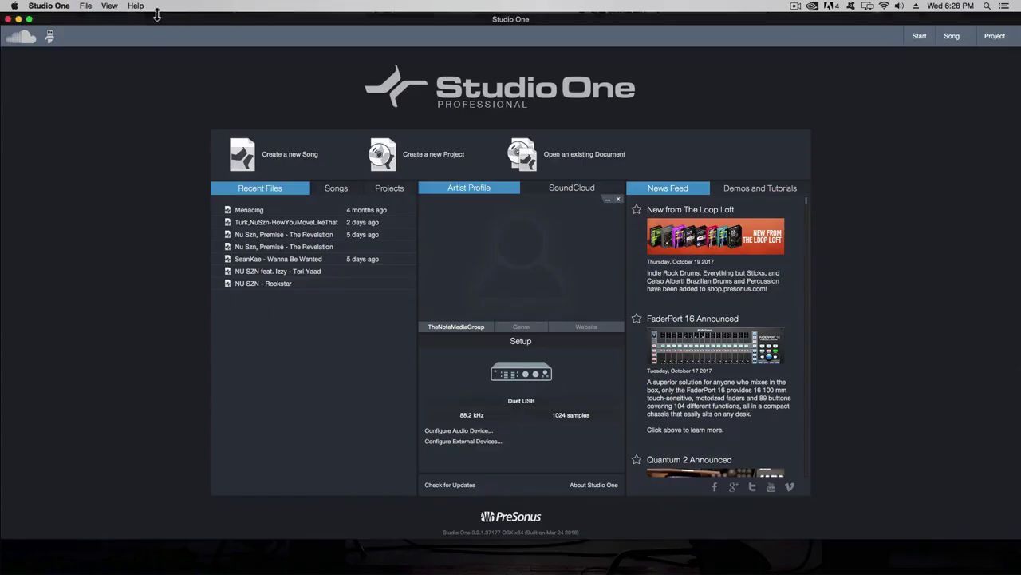
Open the recent song Menacing, dismiss its song information and return the playhead to the start
click(253, 211)
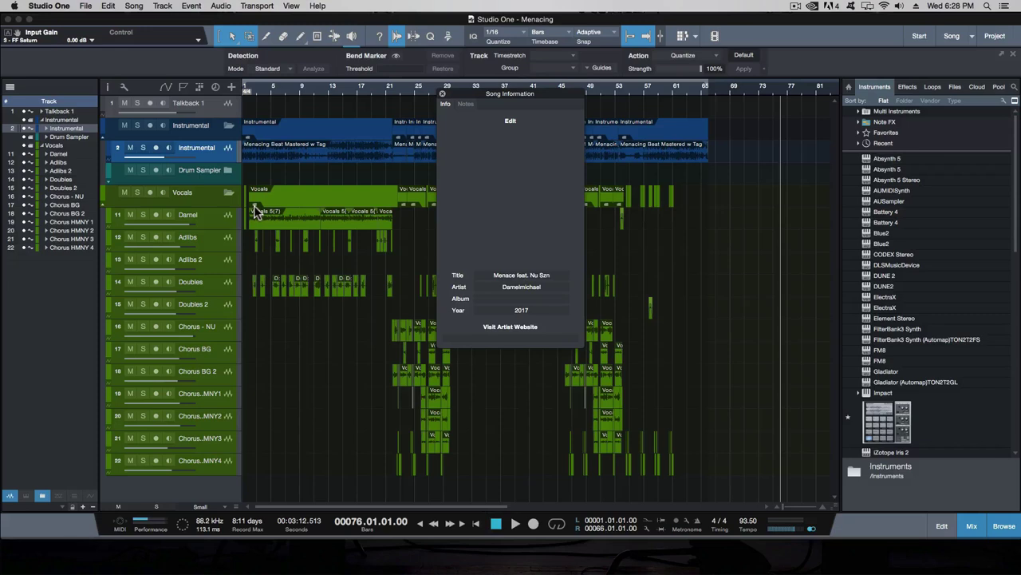
click(443, 95)
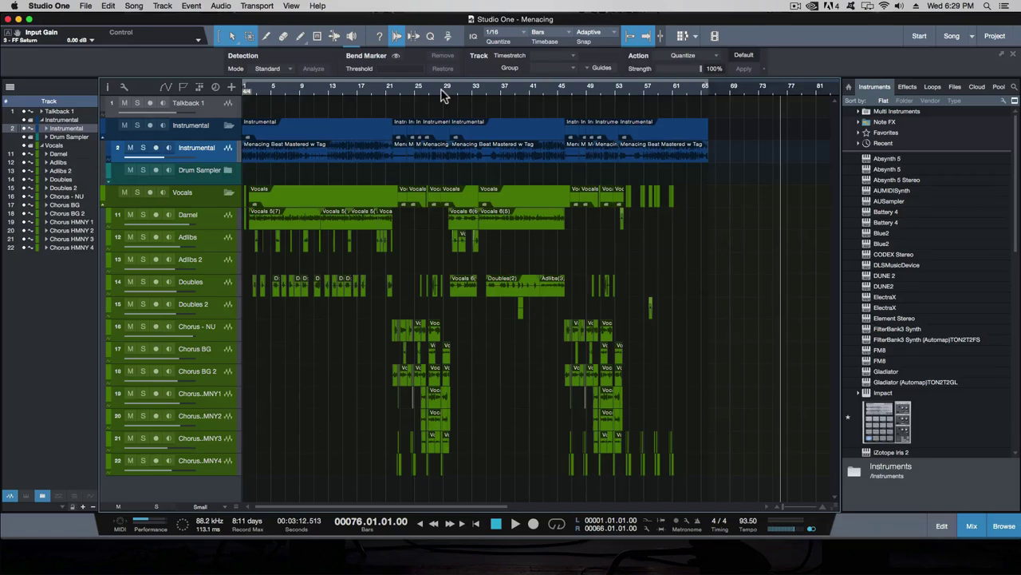
key(comma)
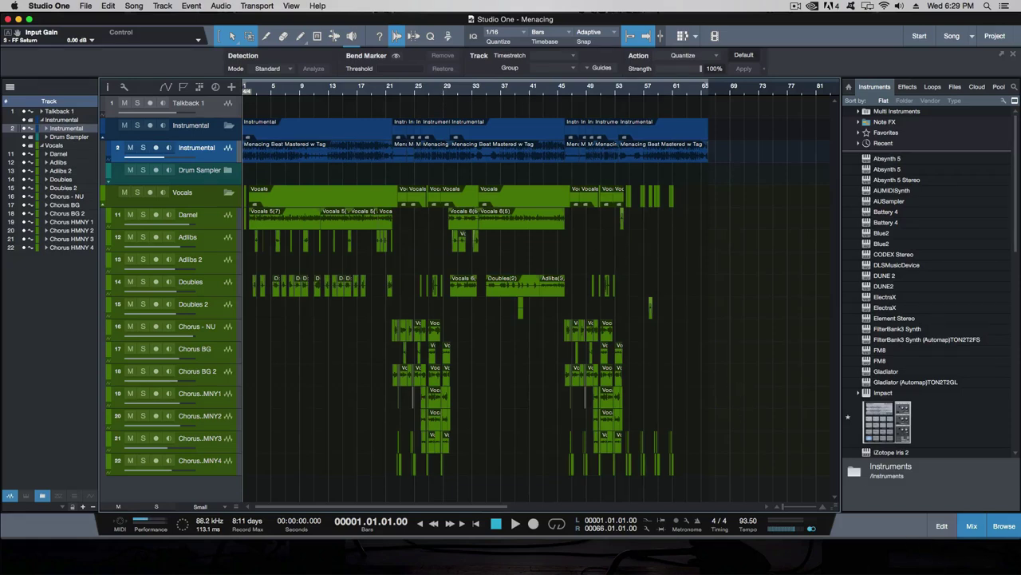
Bring up the console, deactivate all inserts on the Main channel and close the console
key(F3)
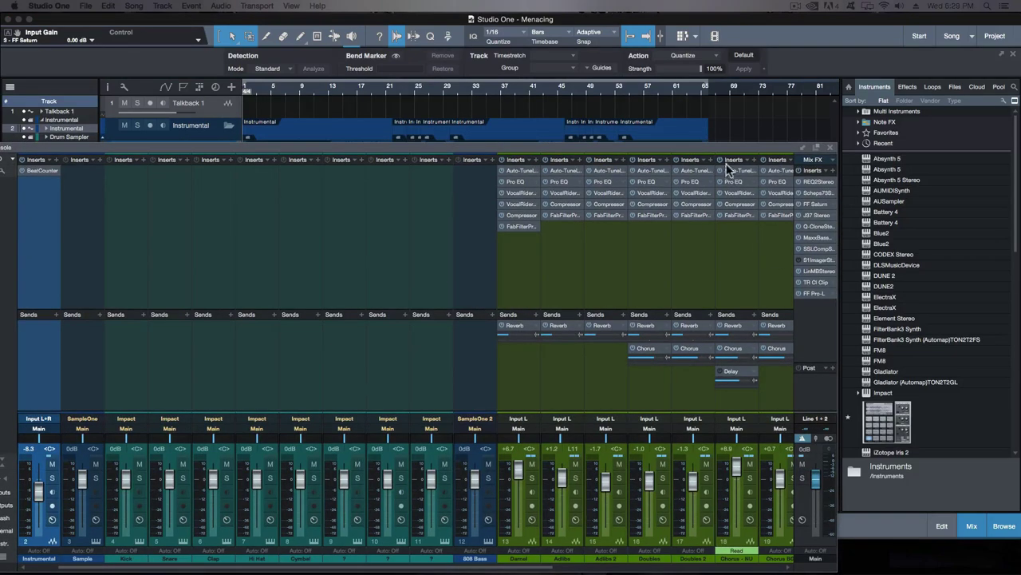
drag(725, 150, 789, 99)
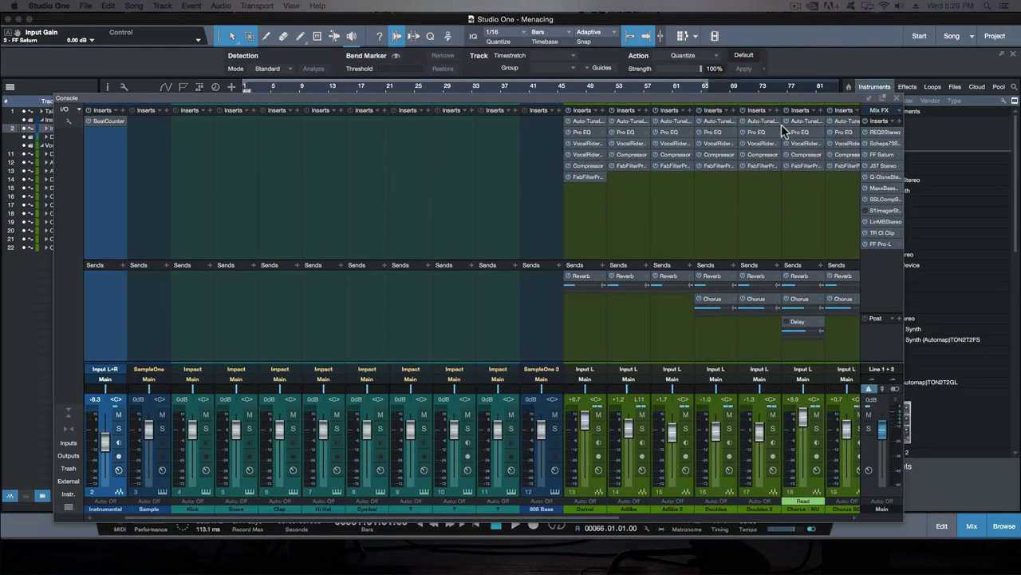
click(867, 124)
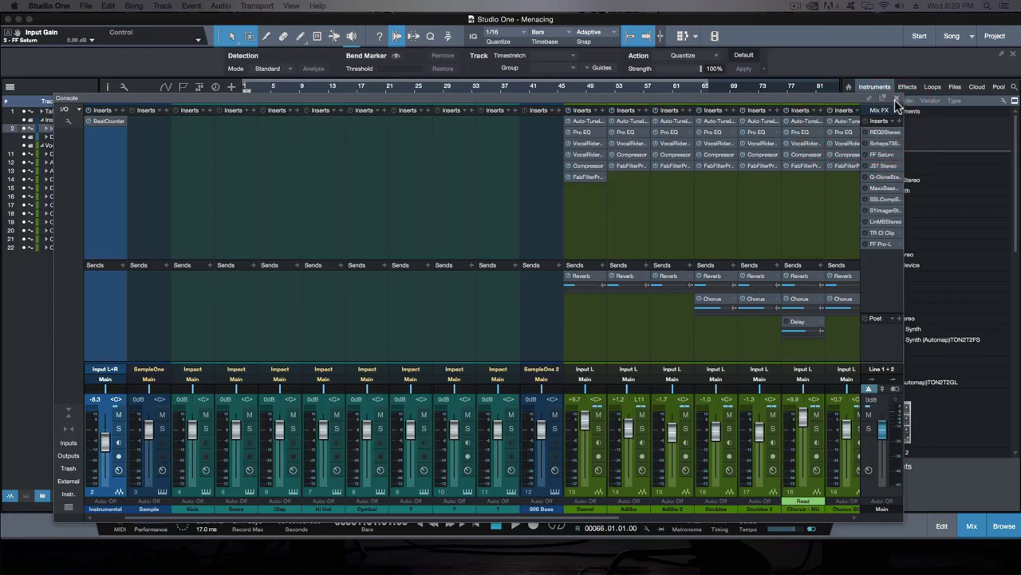
click(896, 102)
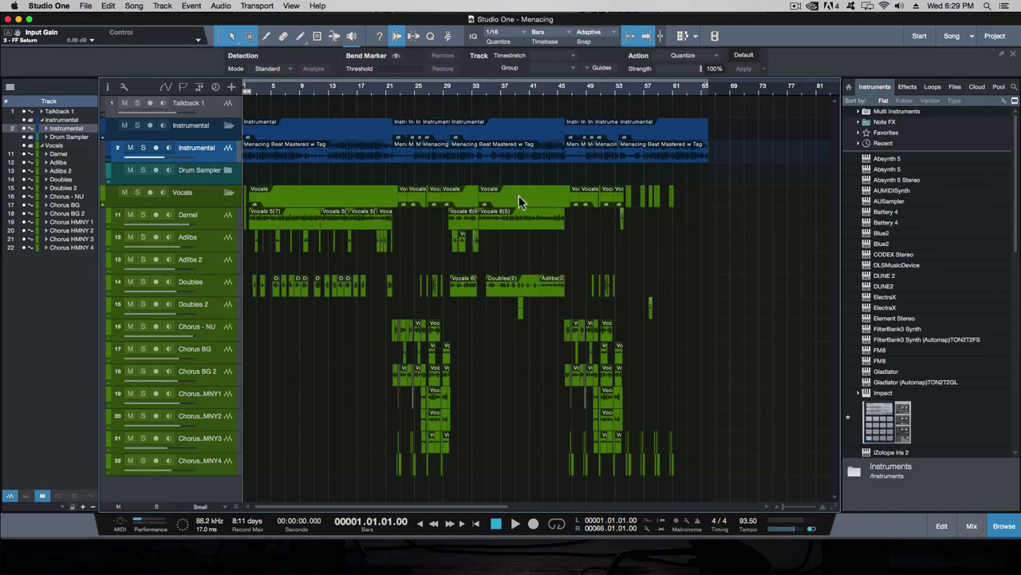
Play the song from the start and reopen the console, repositioned so the Main channel is accessible
key(space)
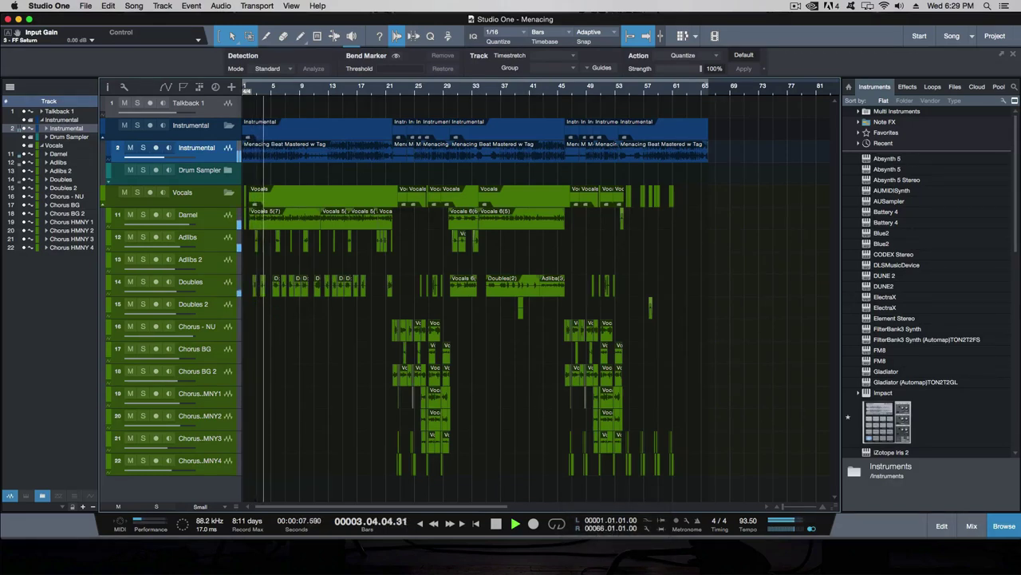
click(291, 6)
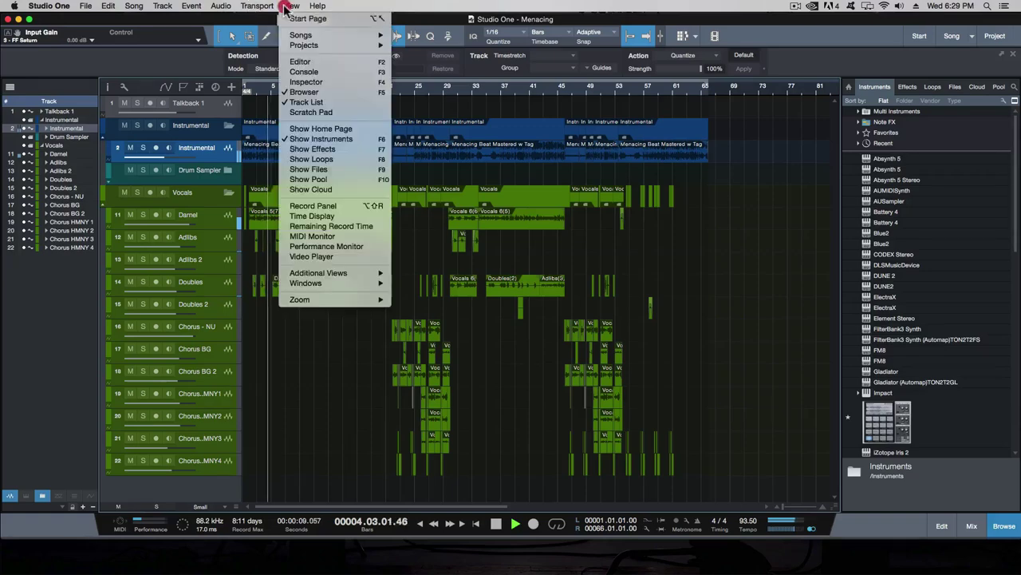
click(303, 71)
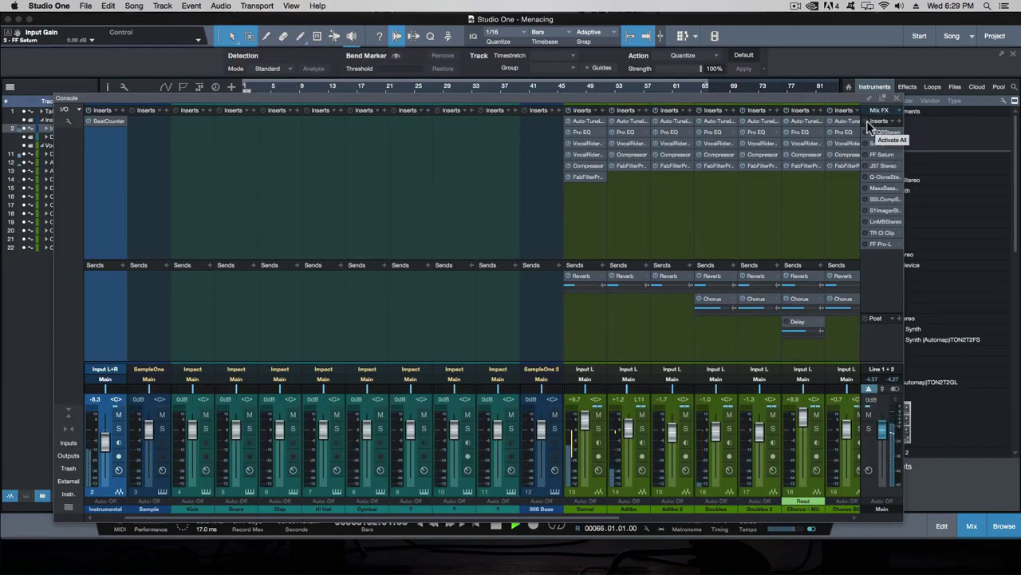
drag(842, 94, 869, 81)
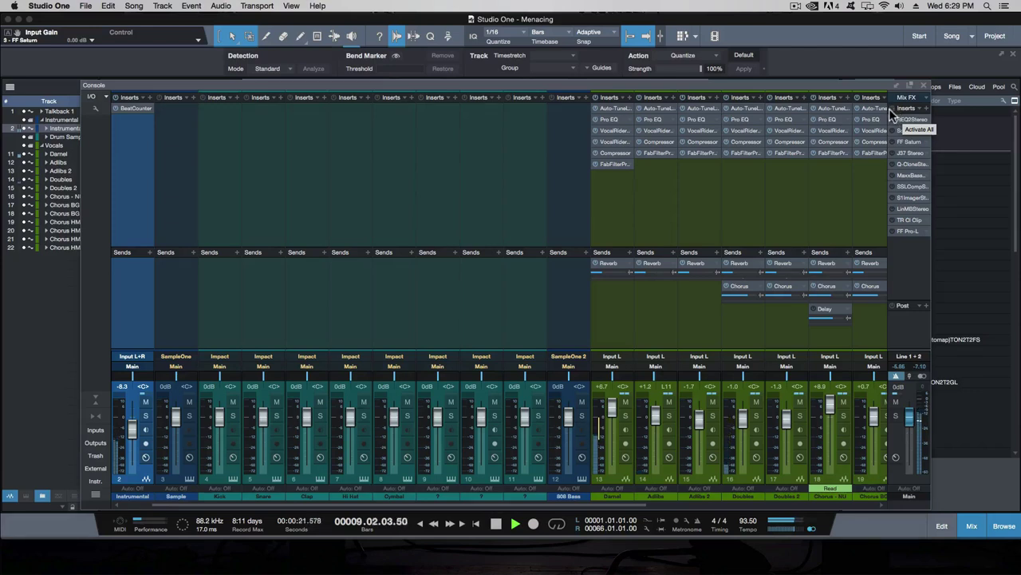
Compare the mix with all Main inserts on and off, leave them active, stop playback and close the console
click(893, 108)
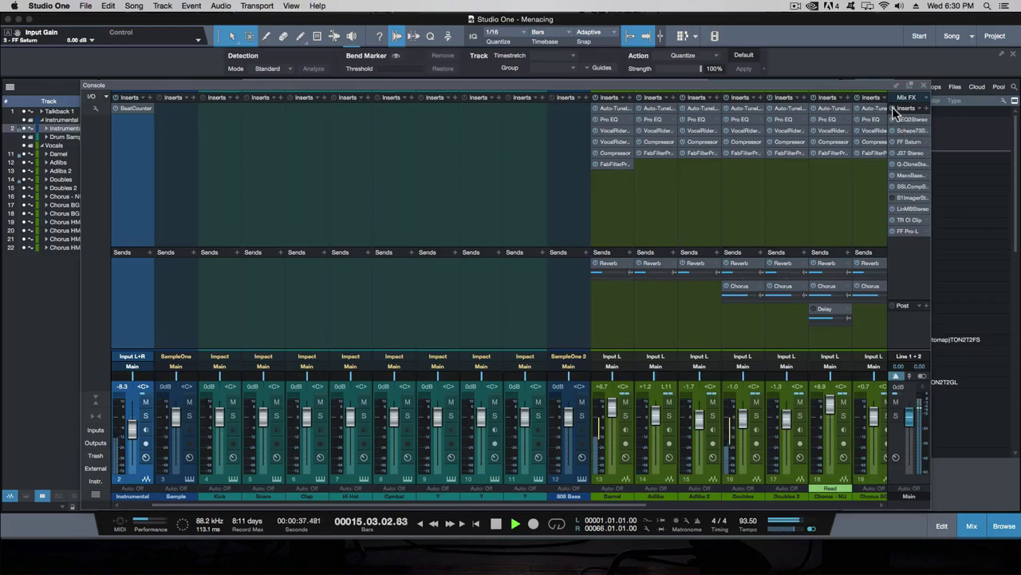
click(893, 110)
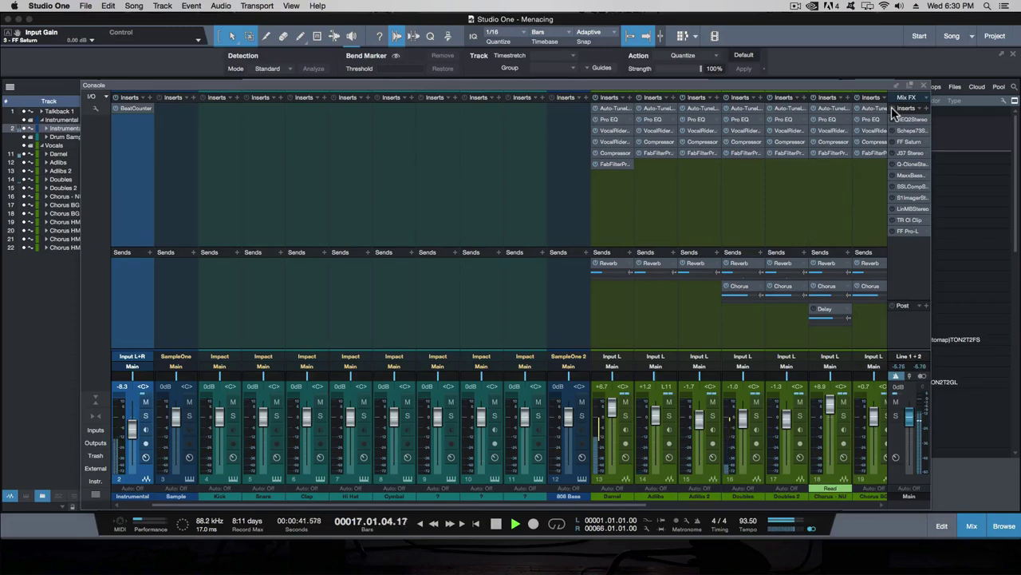
click(891, 109)
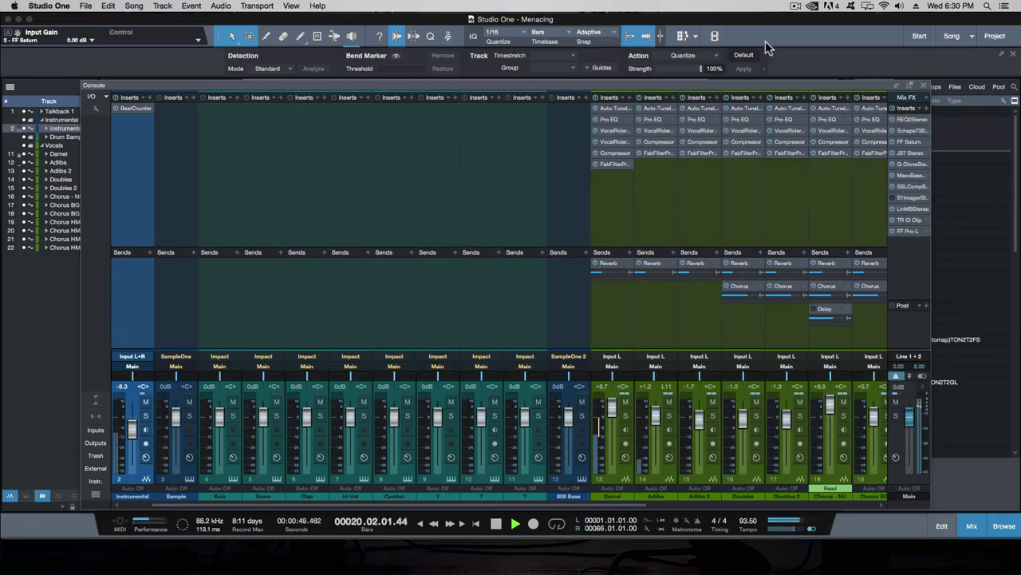
key(space)
click(923, 85)
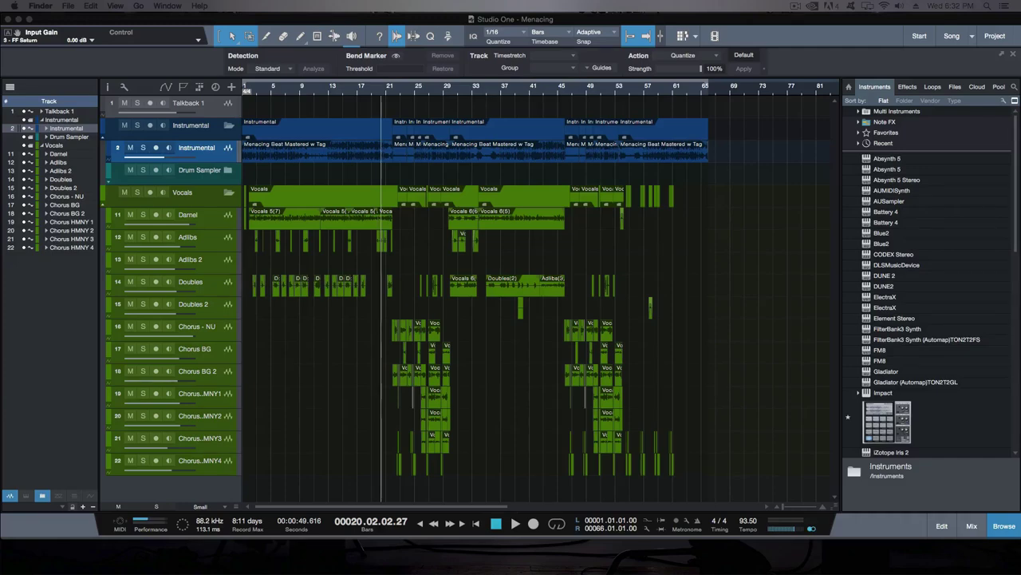
Reopen the console and activate the REQ 2 Stereo equalizer on the Main channel
click(617, 274)
key(End)
key(F3)
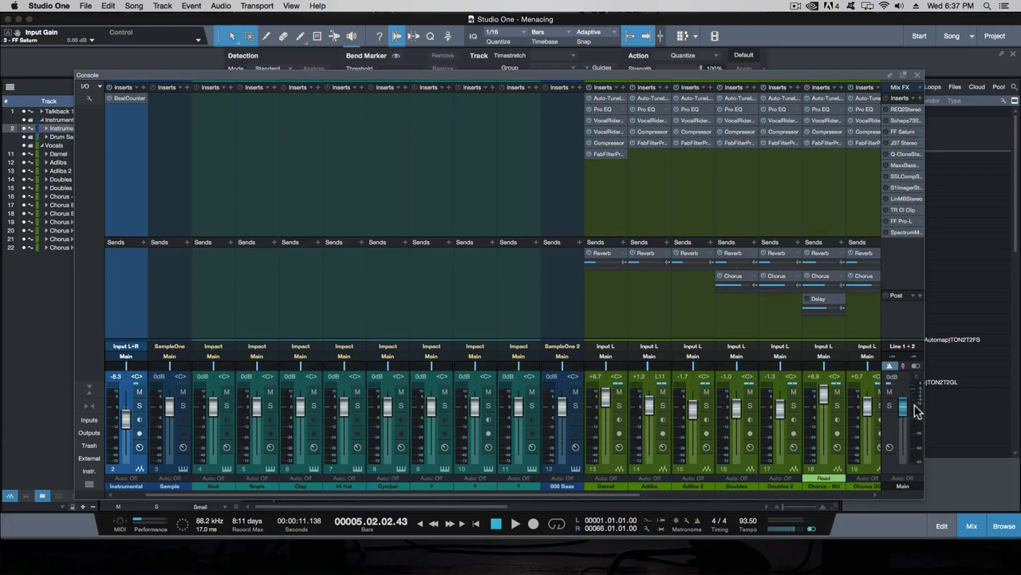
mouse_move(915, 409)
drag(915, 409, 915, 419)
click(887, 108)
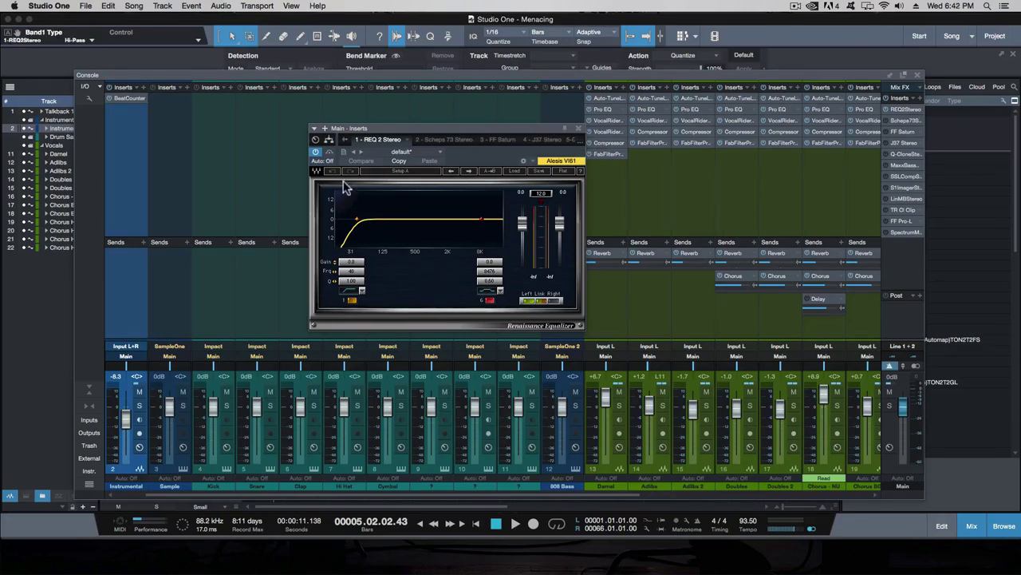
Compare the song with the REQ 2 equalizer bypassed and active during playback, leave it active and stop
key(space)
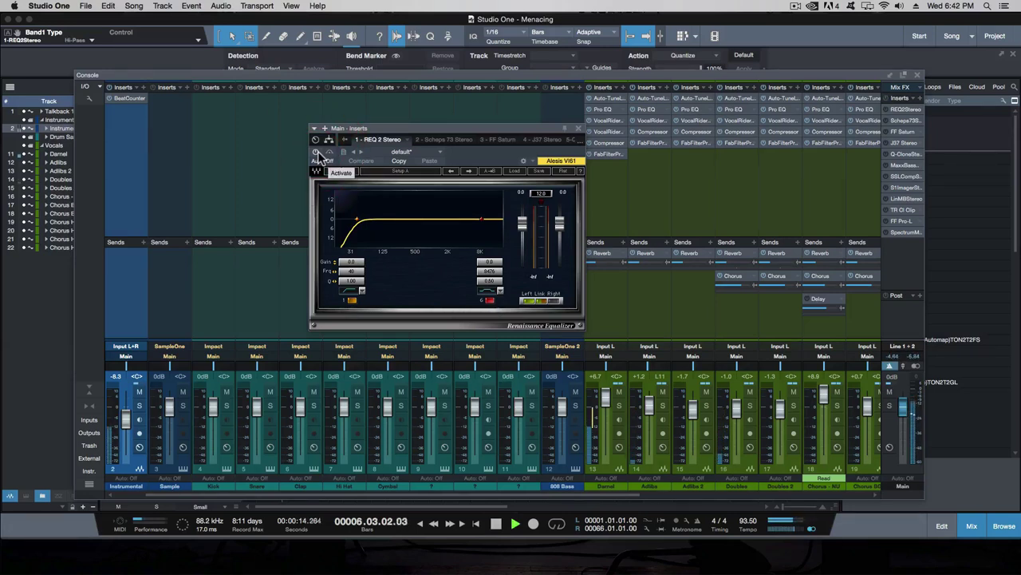
click(317, 152)
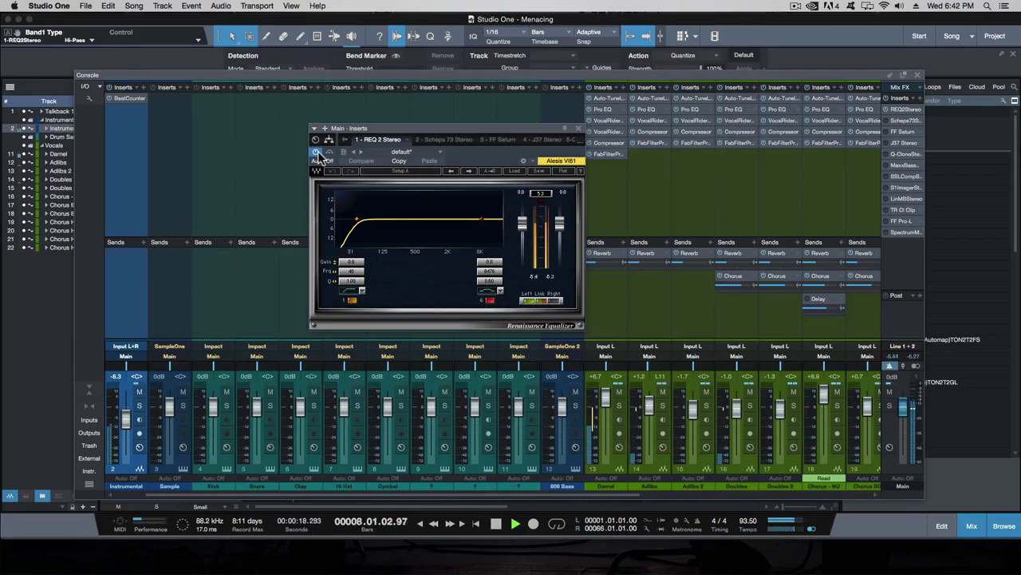
click(317, 152)
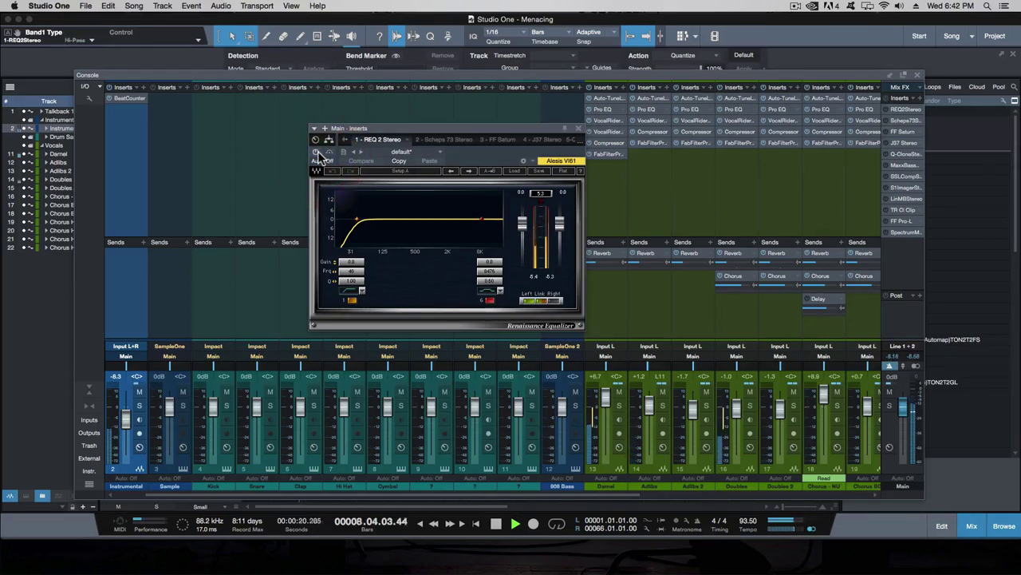
click(316, 152)
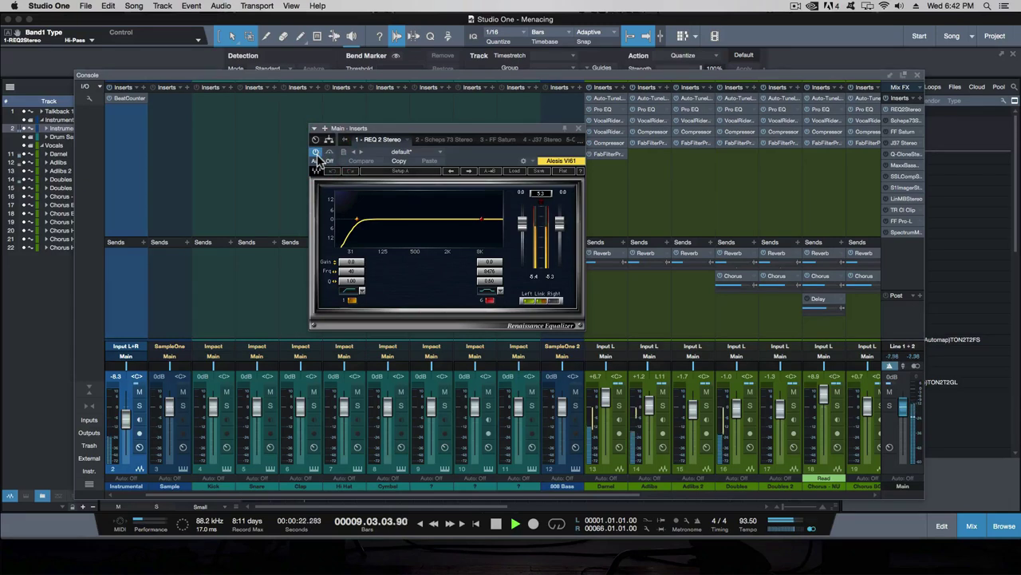
key(space)
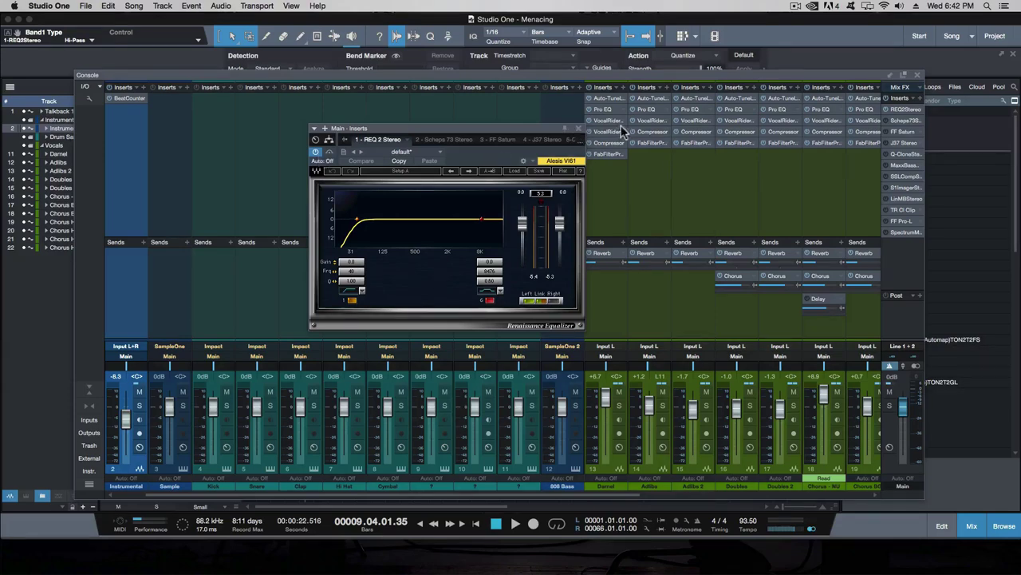
Load the Magic Mastering bM preset from the Best Of category in FF Saturn on the Main channel
click(490, 138)
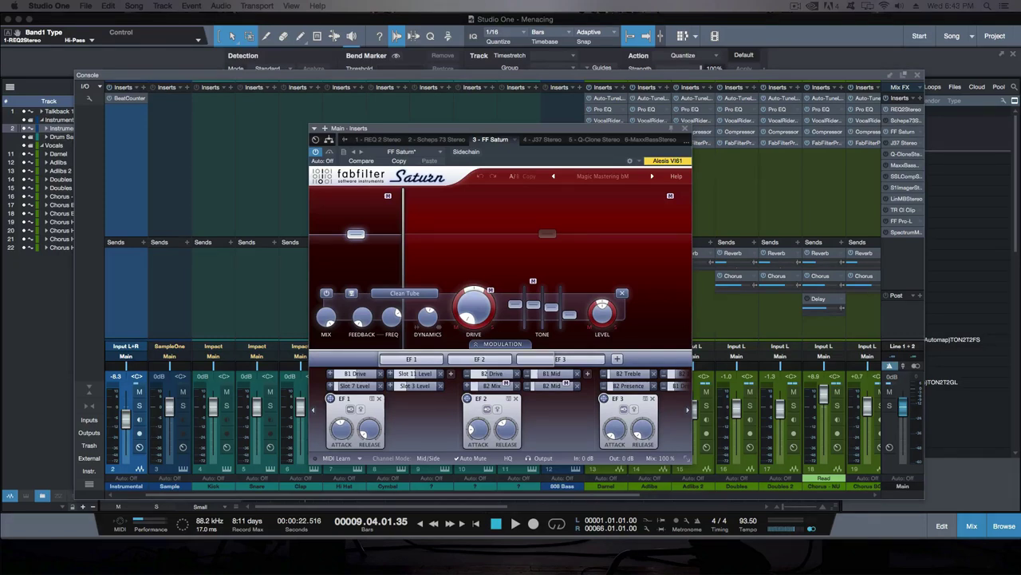
click(603, 176)
click(558, 131)
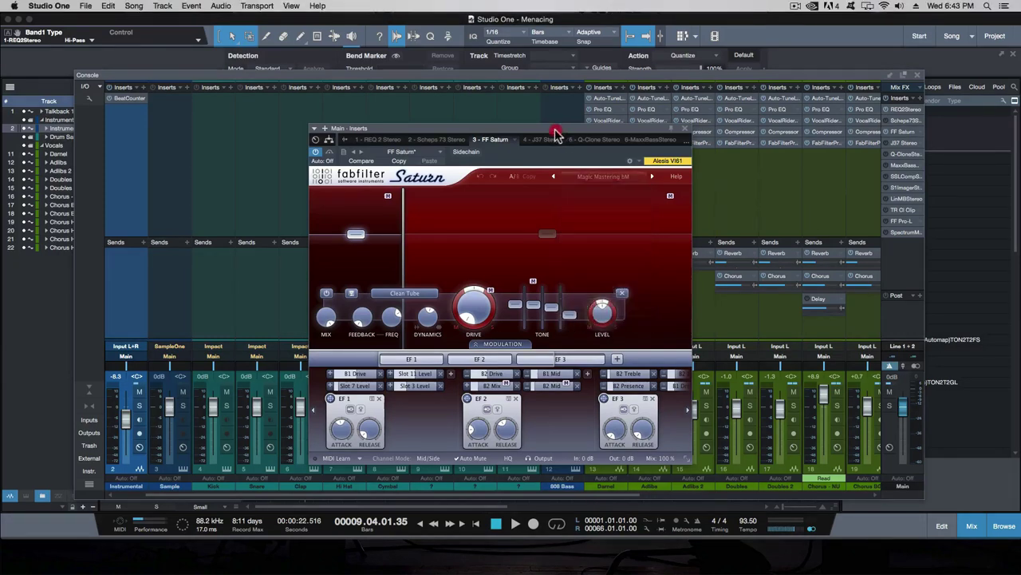
click(595, 174)
mouse_move(608, 195)
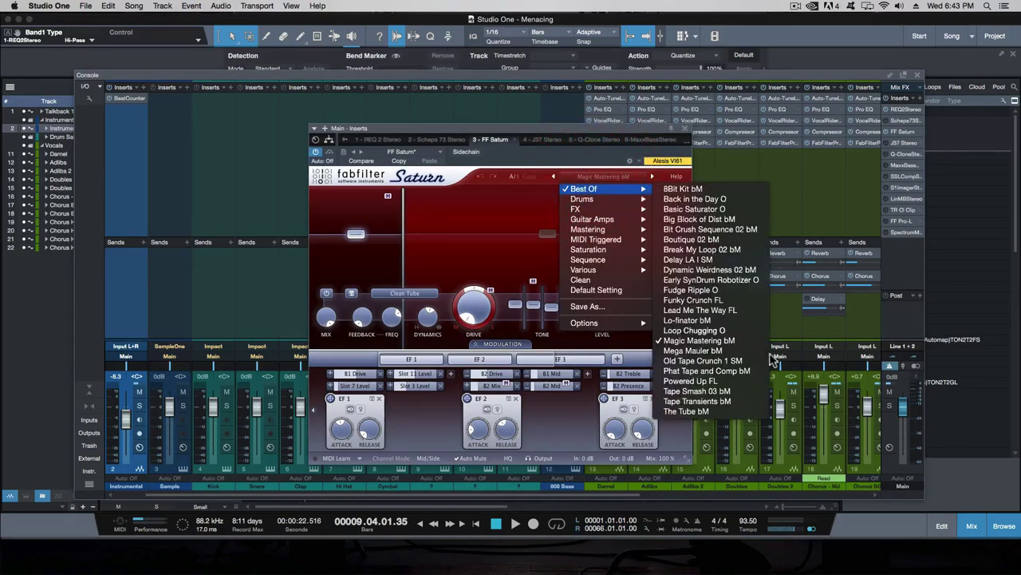
click(710, 341)
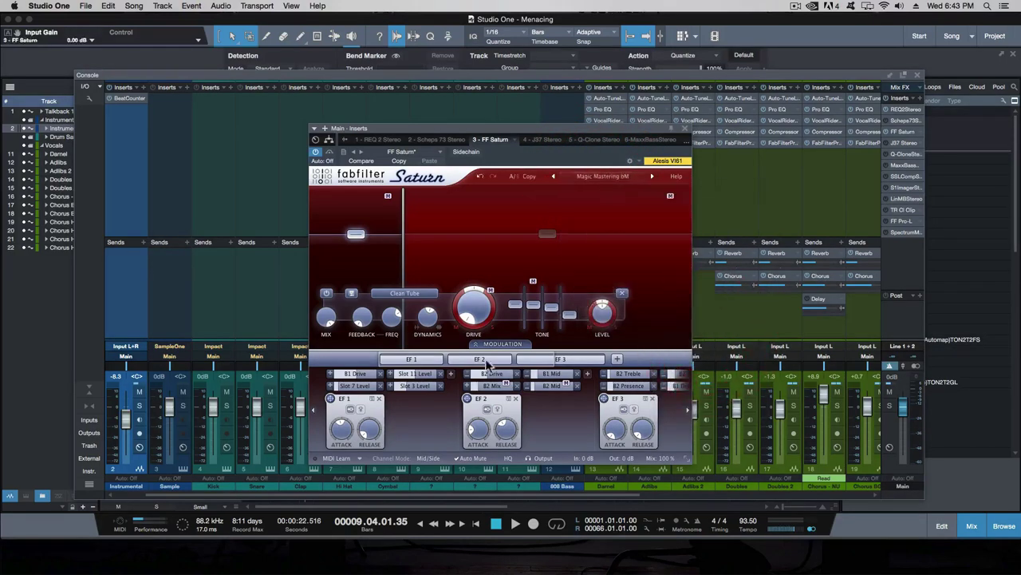
mouse_move(479, 361)
mouse_move(545, 238)
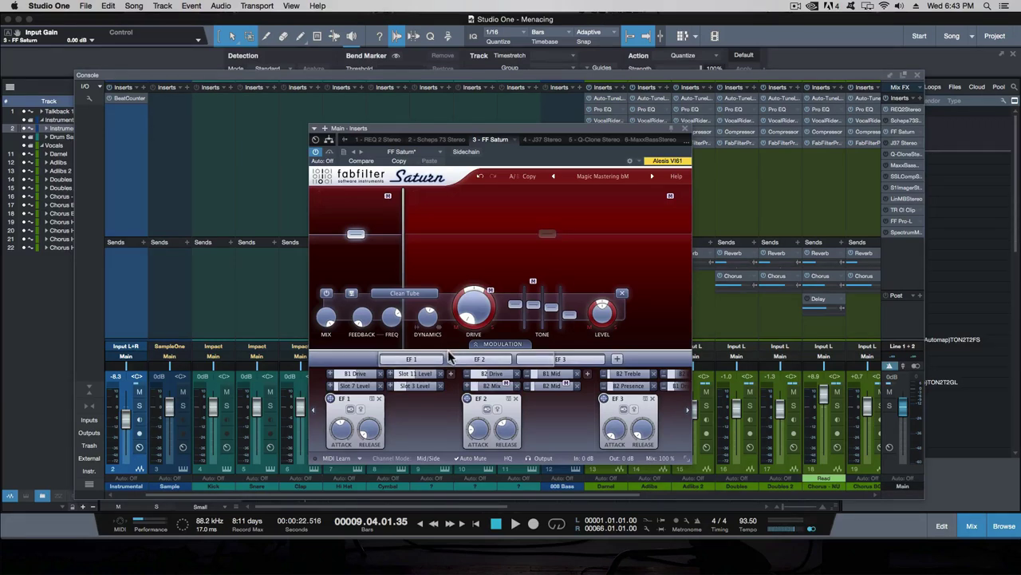
Close the Saturn window, activate the FF Saturn insert on the Main channel during playback and stop the song
click(684, 128)
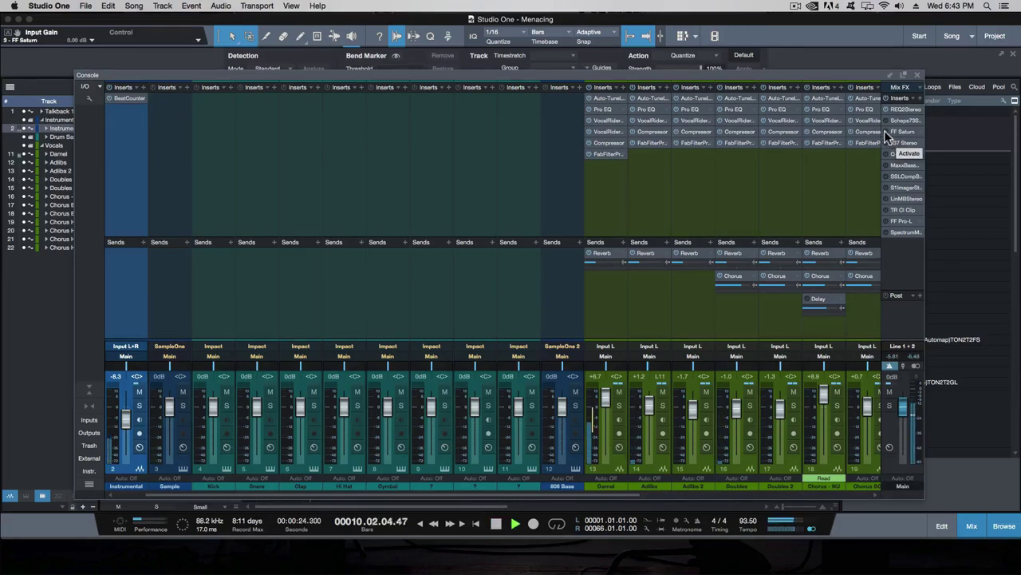
click(885, 131)
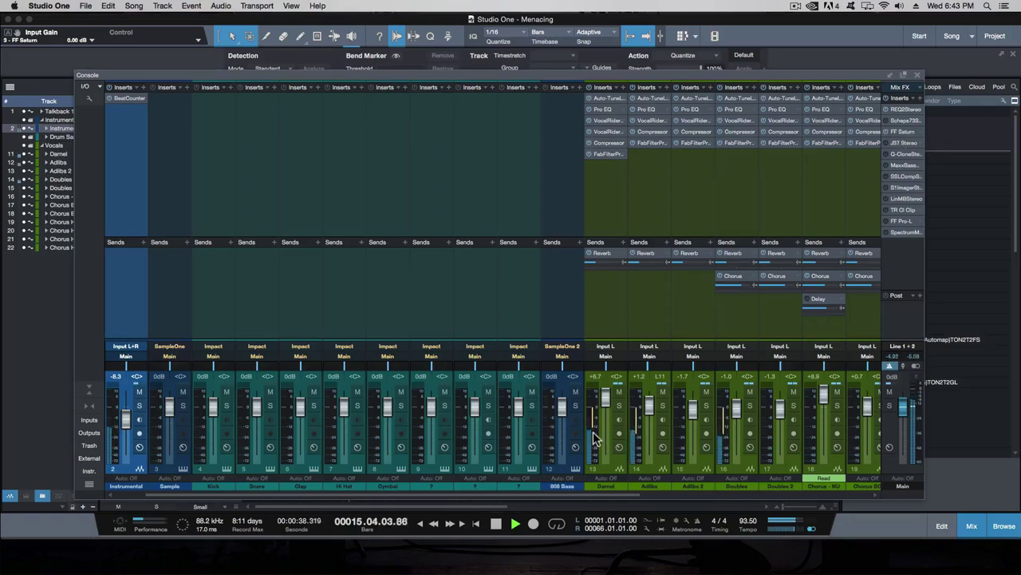
key(space)
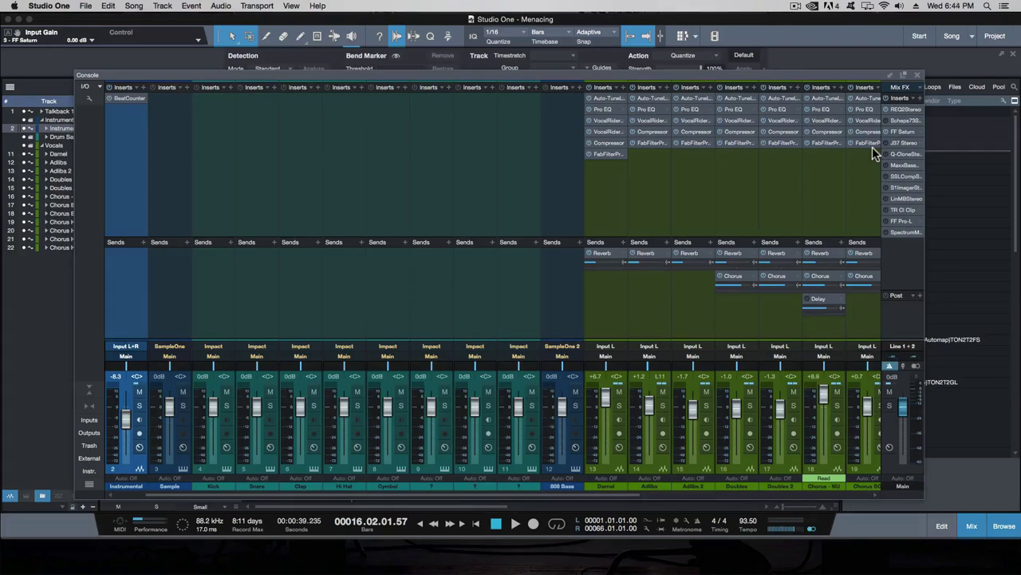
Open the J37 Stereo tape insert on the Main channel, check its Mastering Fat Tight And Open (Stereo) preset and turn its noise level off
click(905, 143)
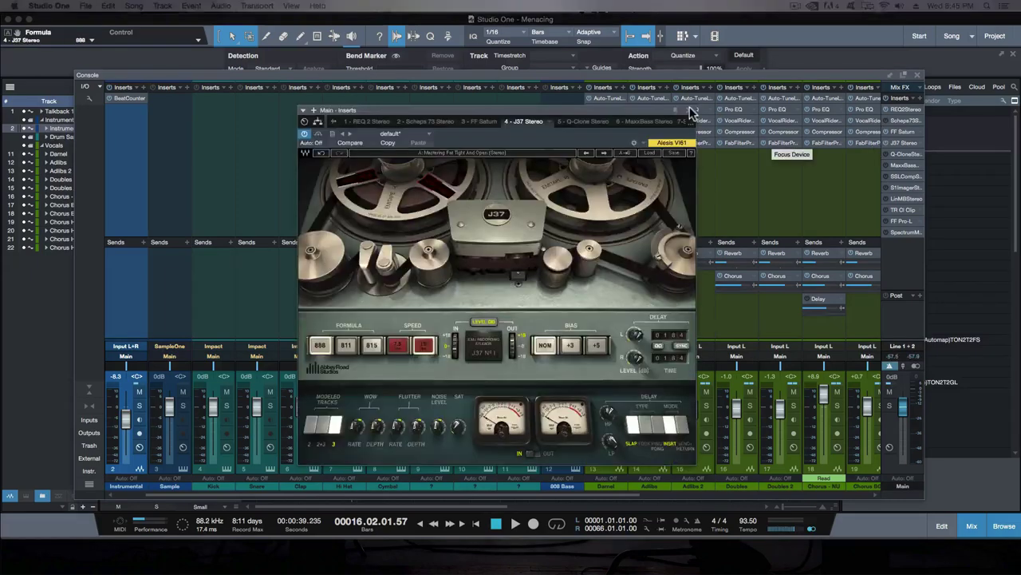
click(688, 108)
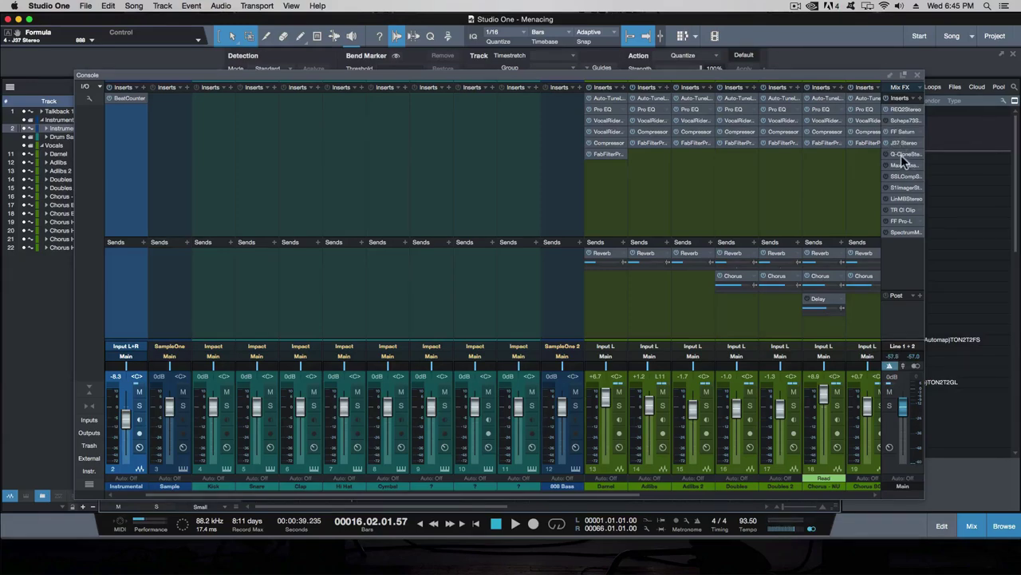
click(903, 143)
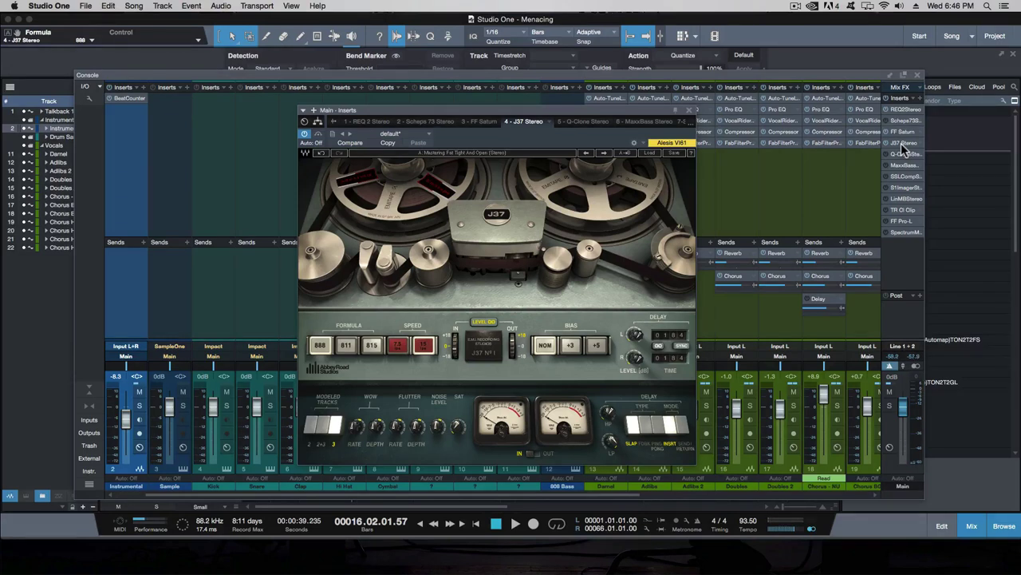
click(646, 153)
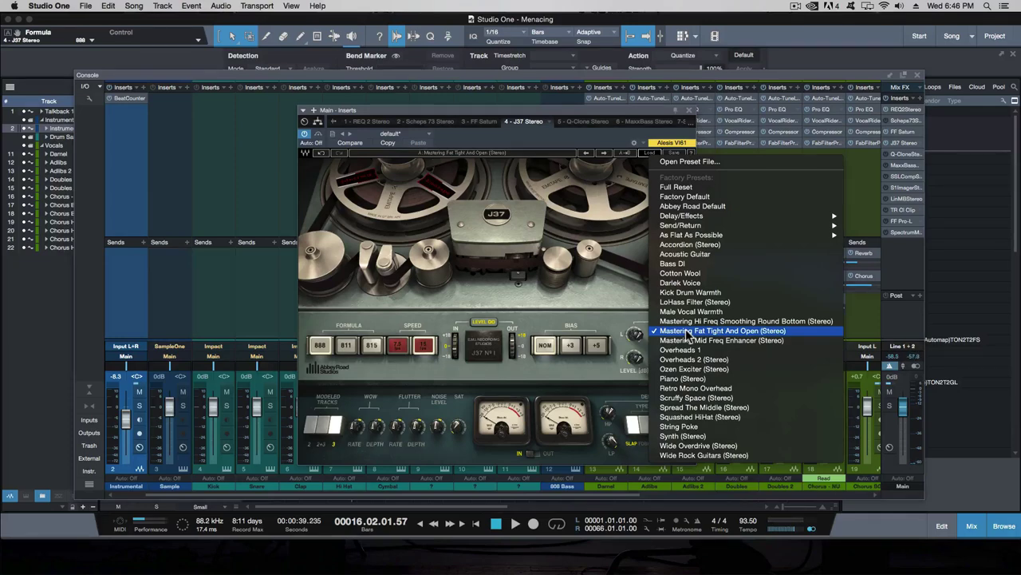
click(483, 389)
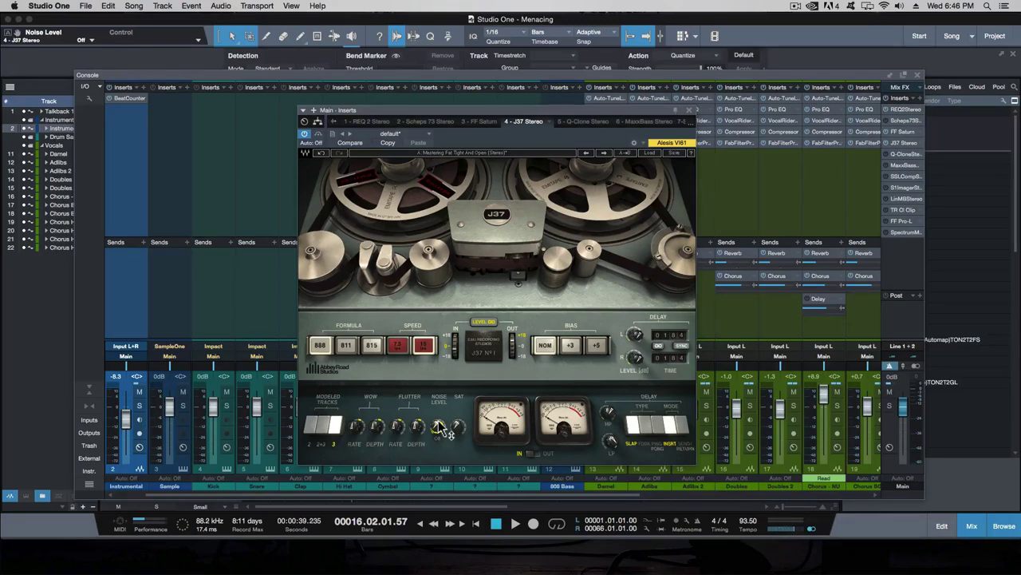
Close the J37 window, compare the song with the J37 Stereo insert bypassed and active during playback, leave it active and stop
click(689, 110)
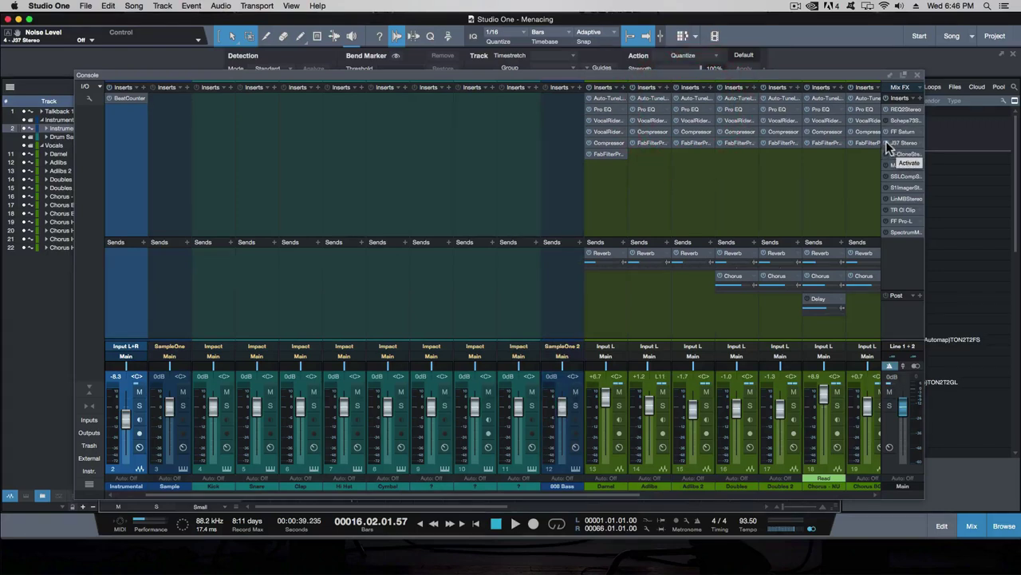
key(space)
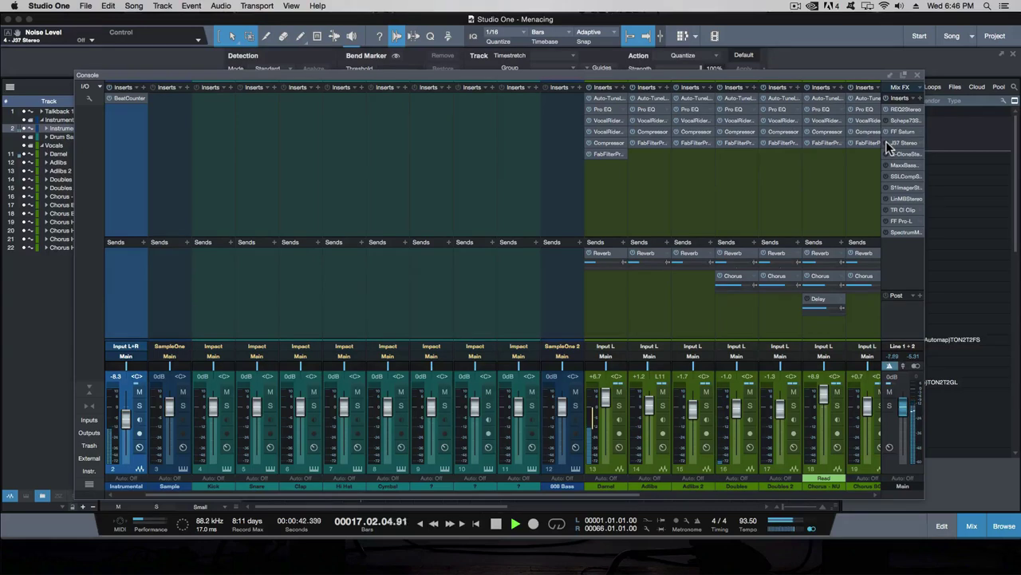
click(886, 143)
click(887, 146)
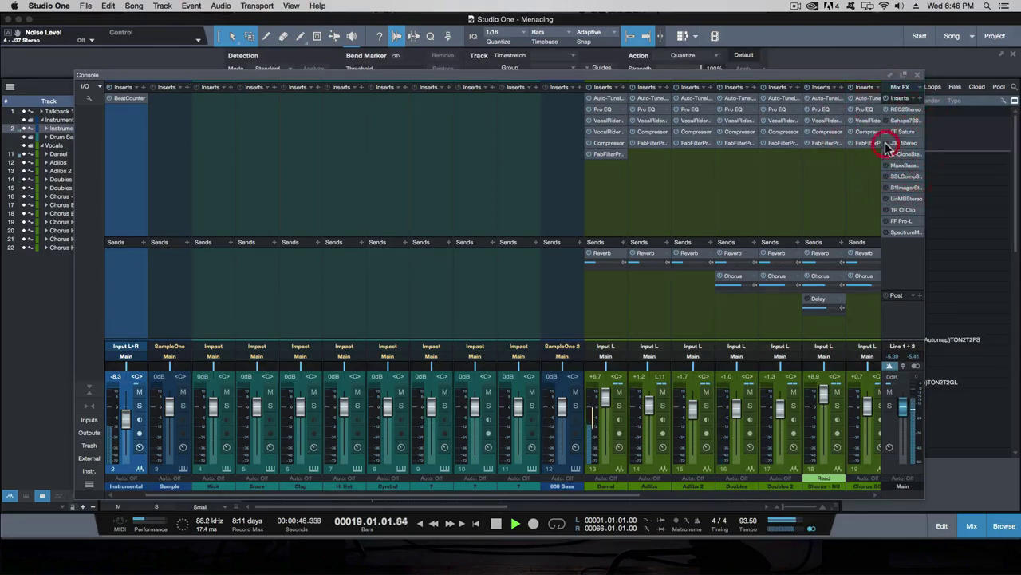
click(886, 145)
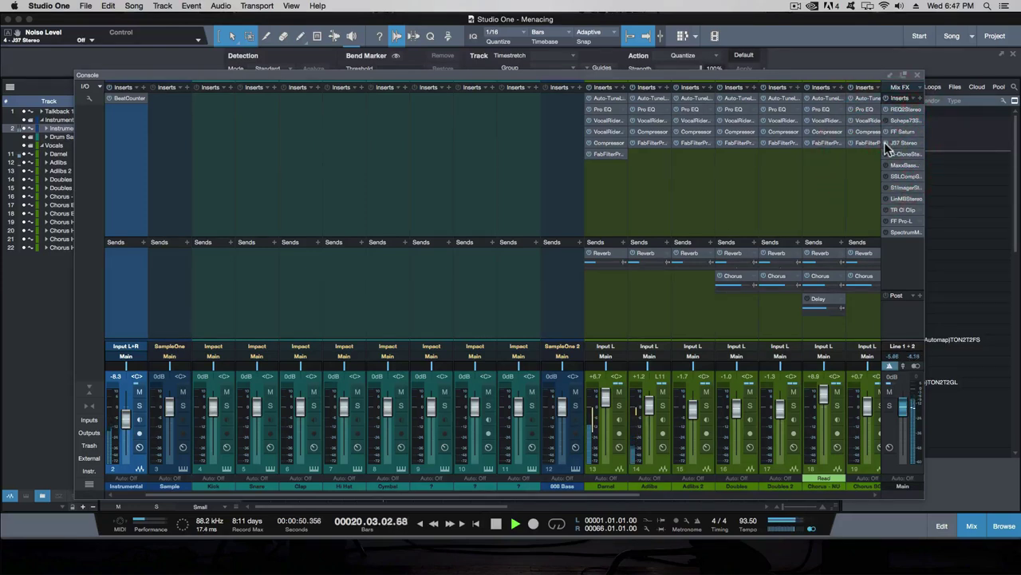
key(space)
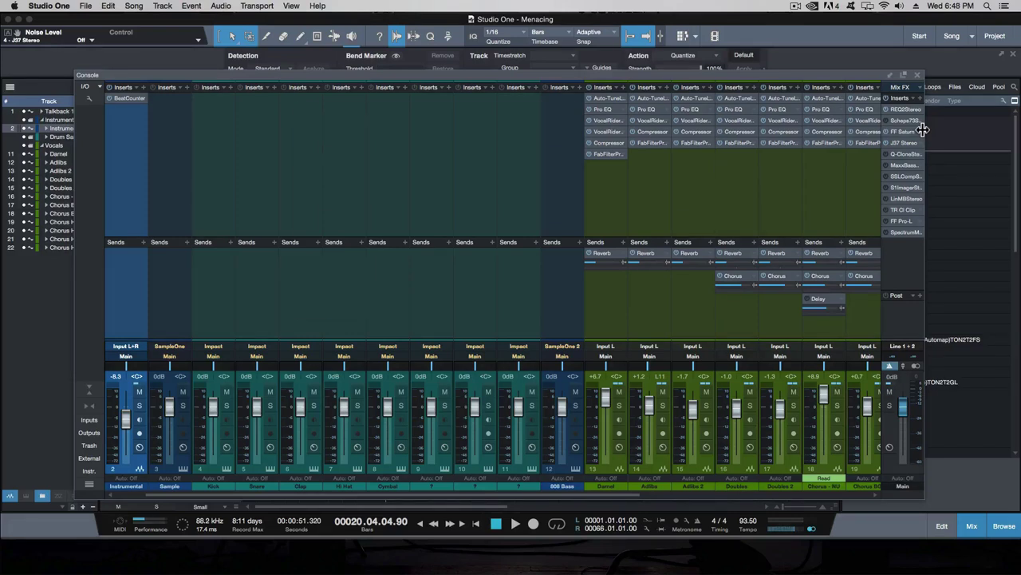
Open the Q-Clone Stereo insert on the Main channel, play the song with it bypassed and activated, and stop with it active
click(924, 130)
click(922, 132)
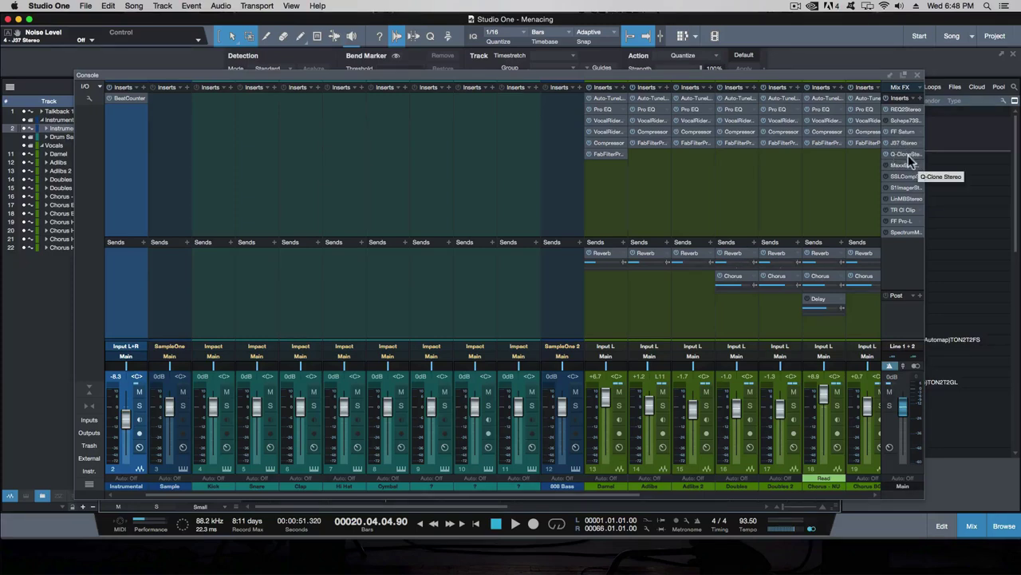
click(908, 156)
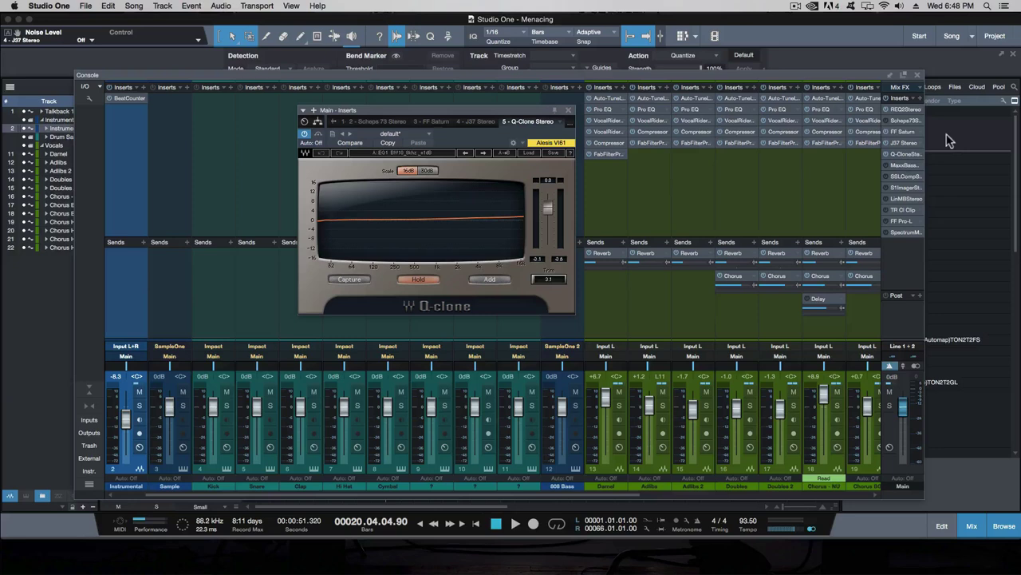
click(886, 155)
key(space)
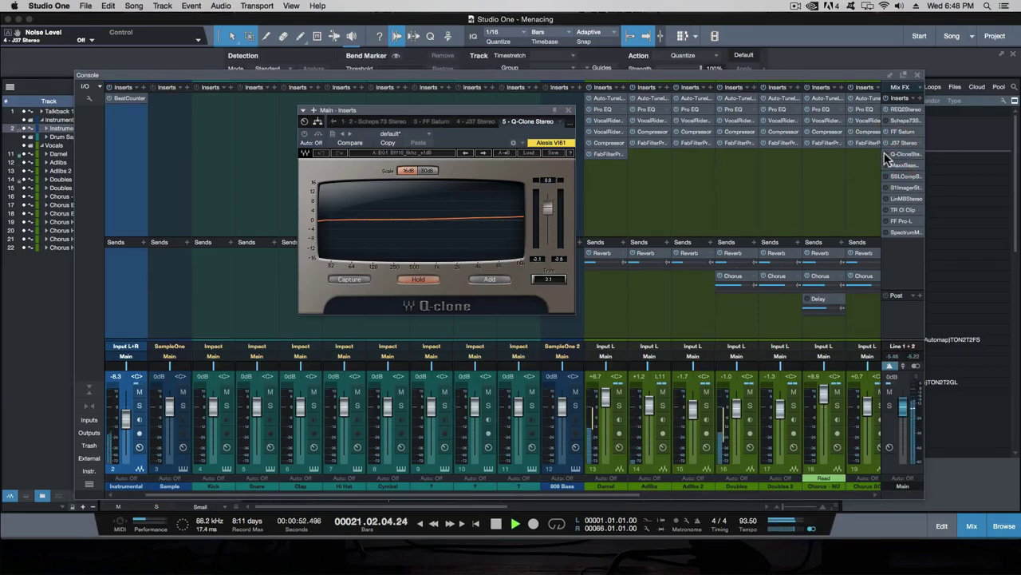
click(885, 155)
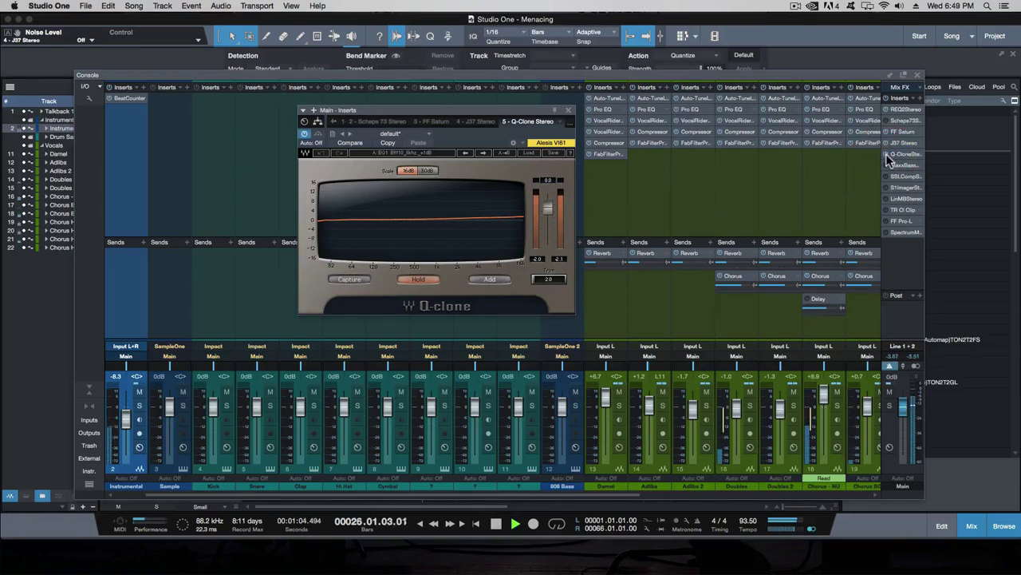
key(space)
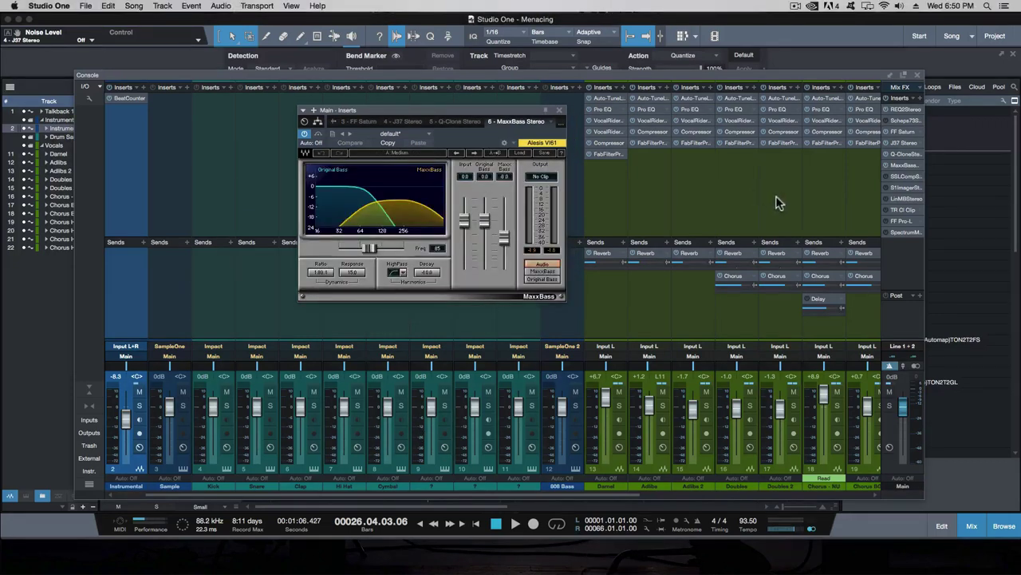
Play the song from the start, compare the MaxxBass insert active and bypassed, leave it active and stop
click(886, 174)
key(comma)
key(space)
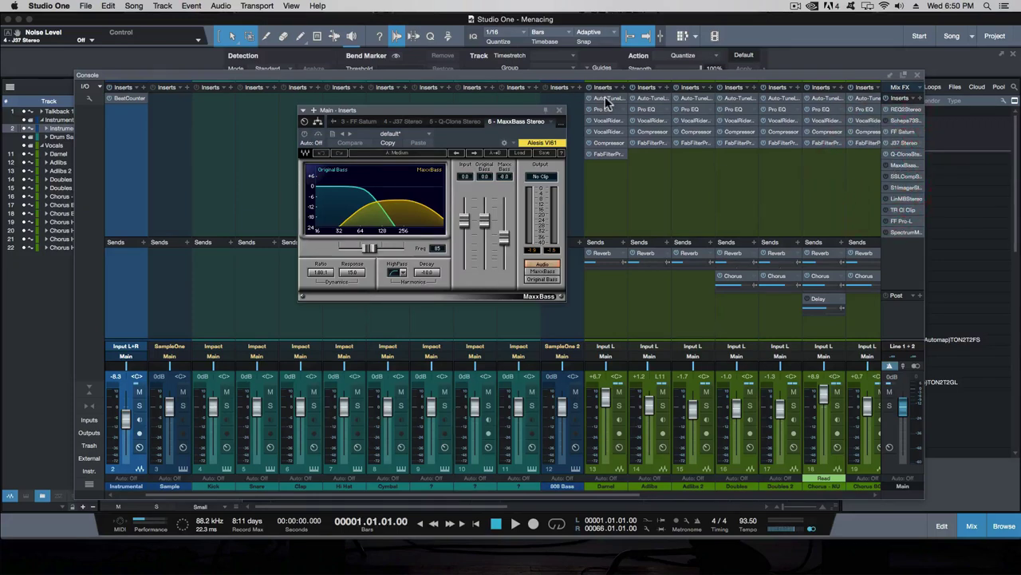
click(886, 166)
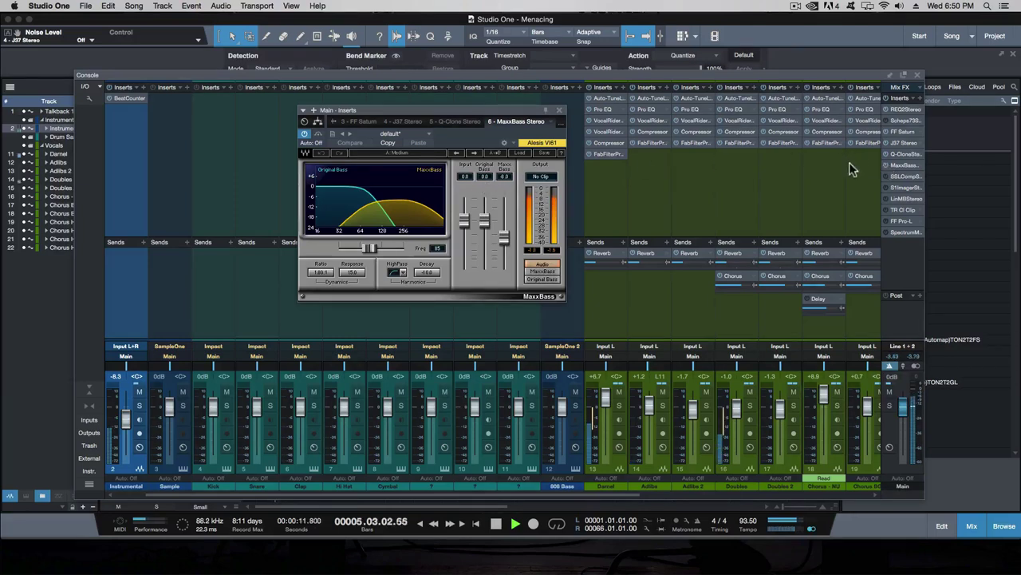
click(884, 166)
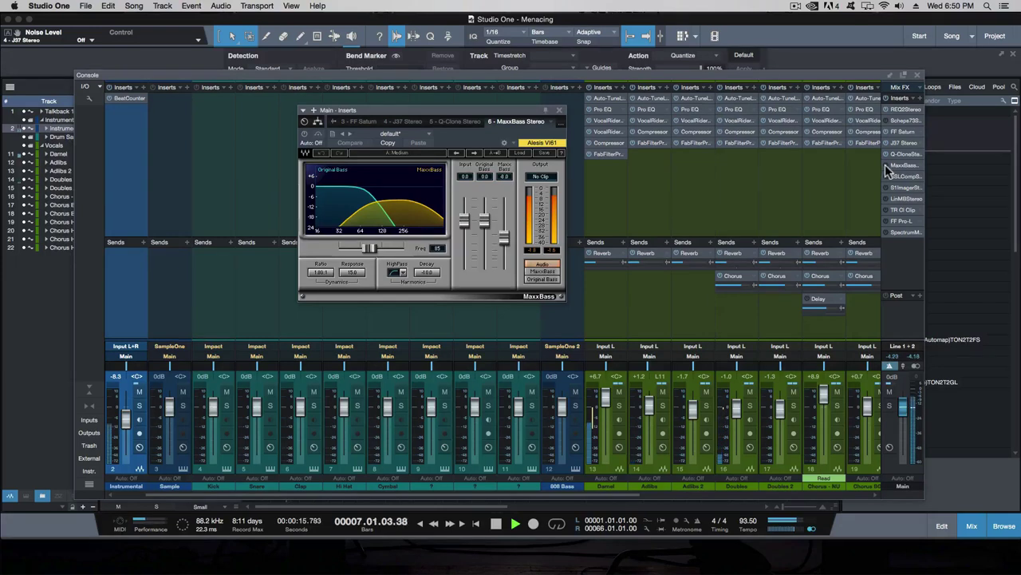
click(884, 166)
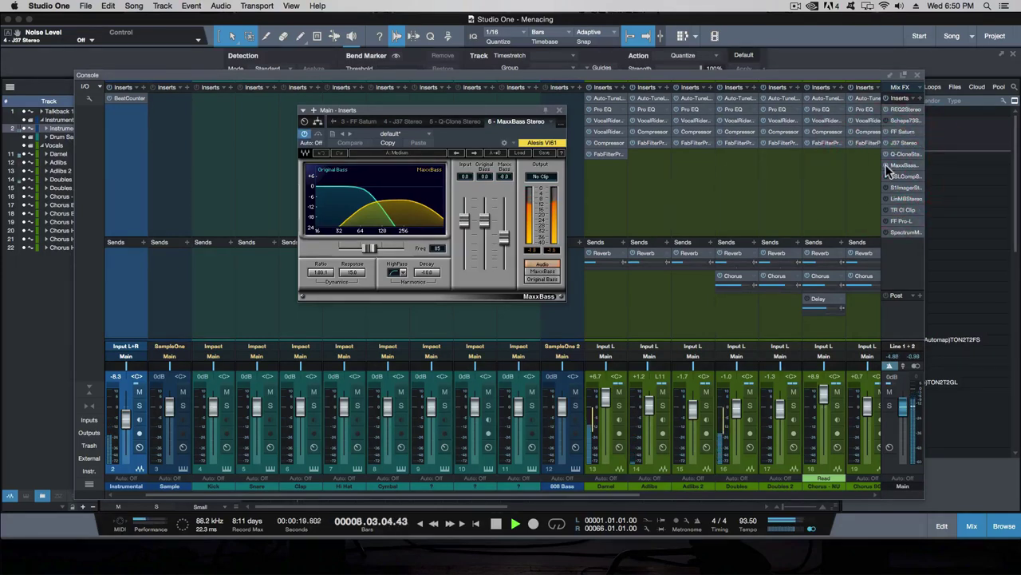
key(space)
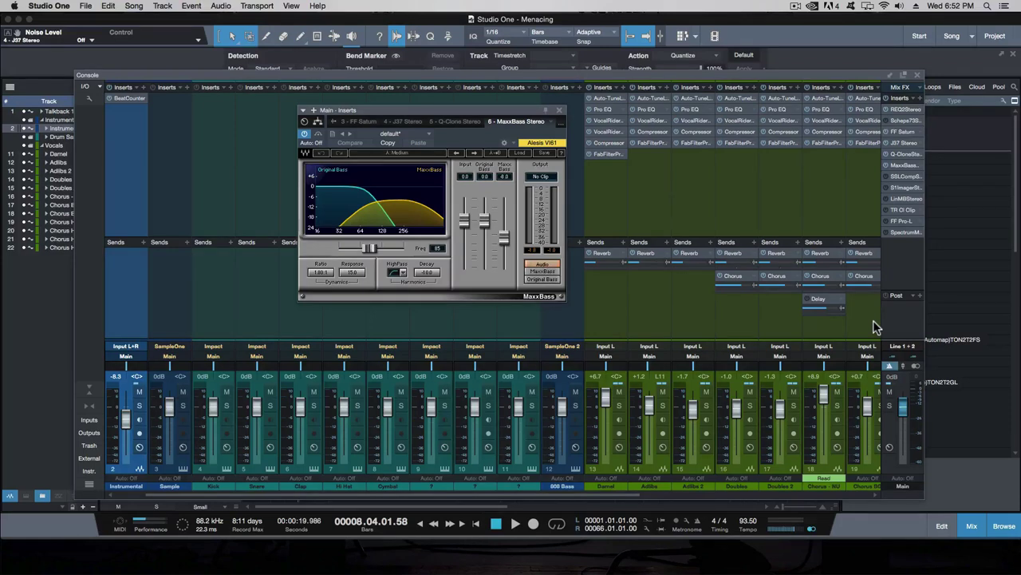
Open the SSLComp Stereo insert on the Main channel and compare the song with it bypassed and active, leaving it active
double_click(894, 176)
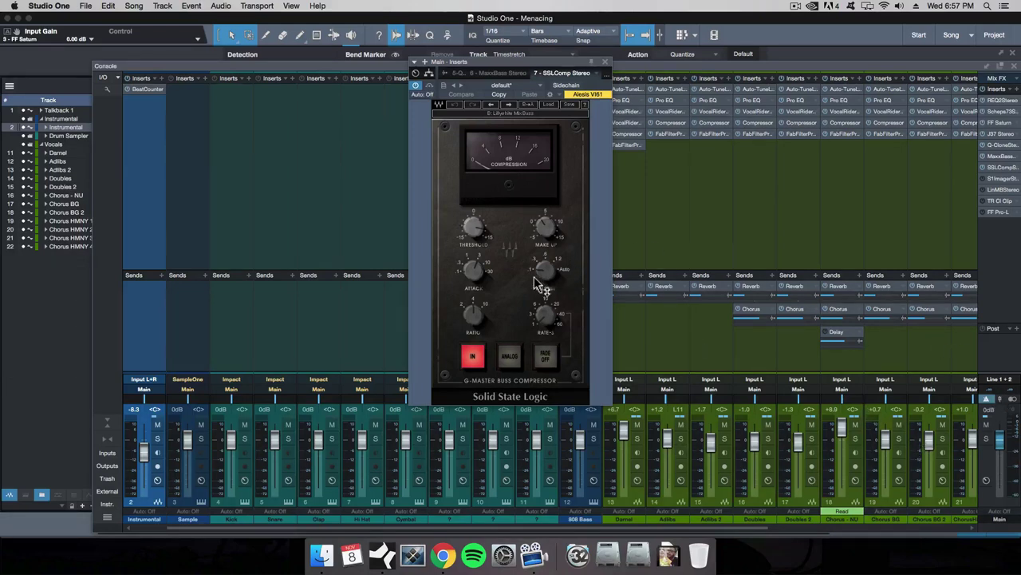
mouse_move(477, 319)
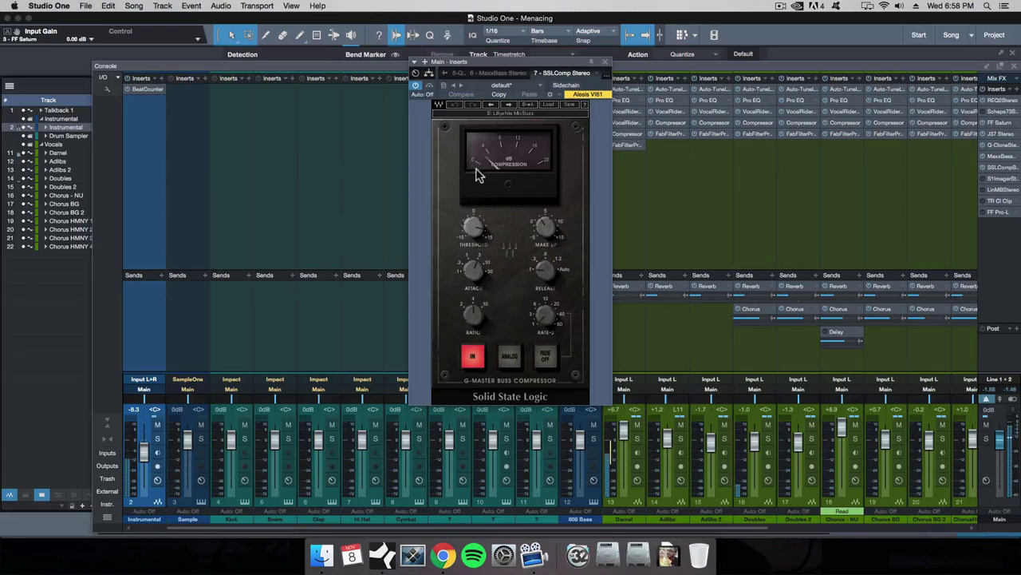
click(984, 169)
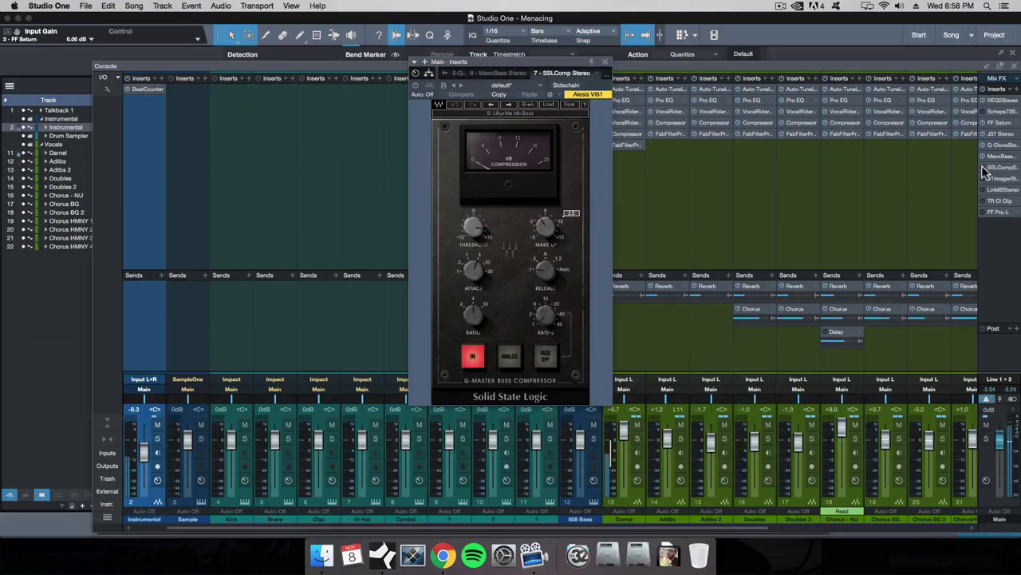
click(984, 169)
click(984, 169)
click(984, 169)
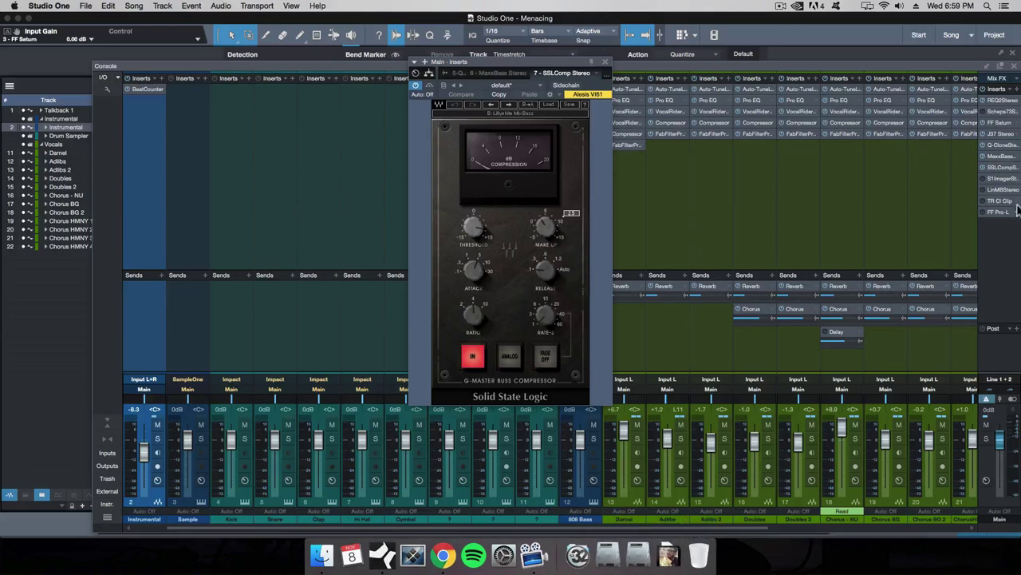
Open the LinMB Stereo multiband insert on the Main channel and set its band 1 threshold to -8 dB
click(987, 195)
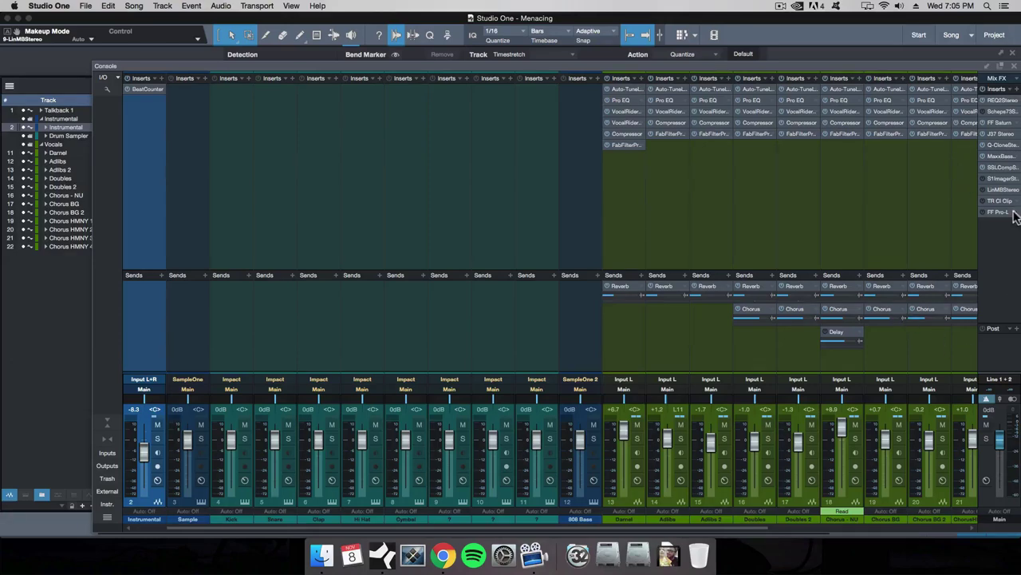
click(1002, 190)
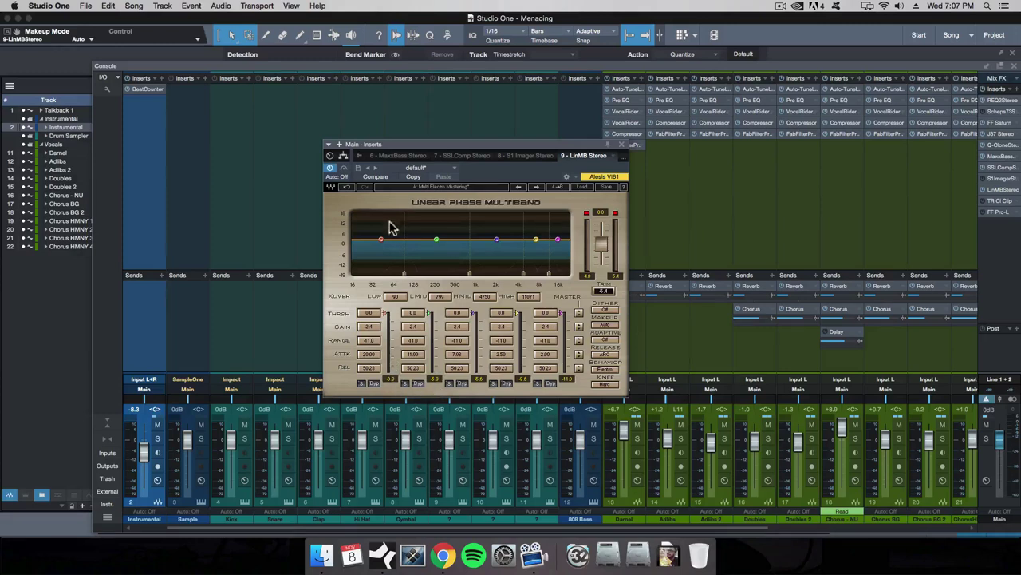
click(366, 312)
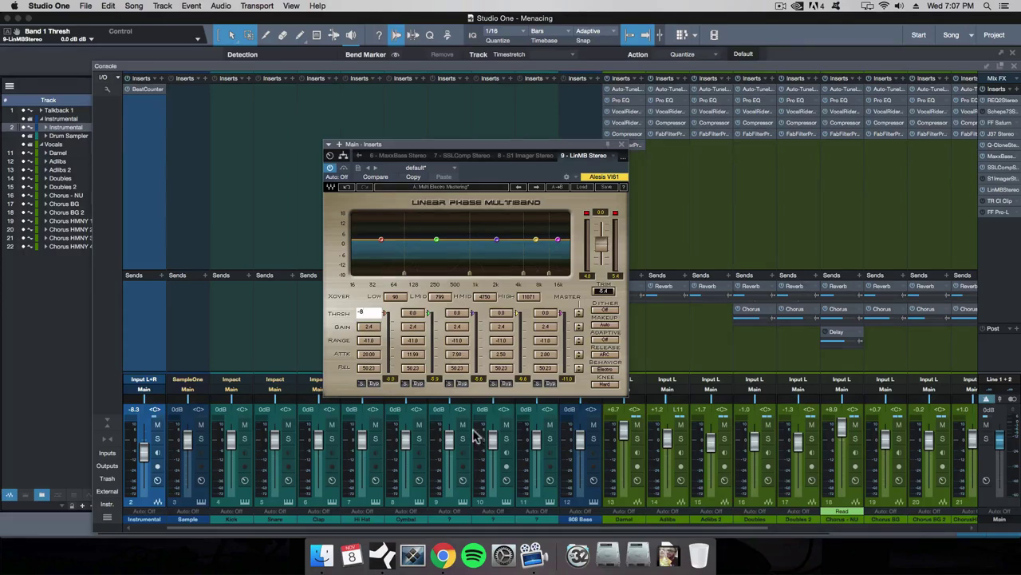
key(Return)
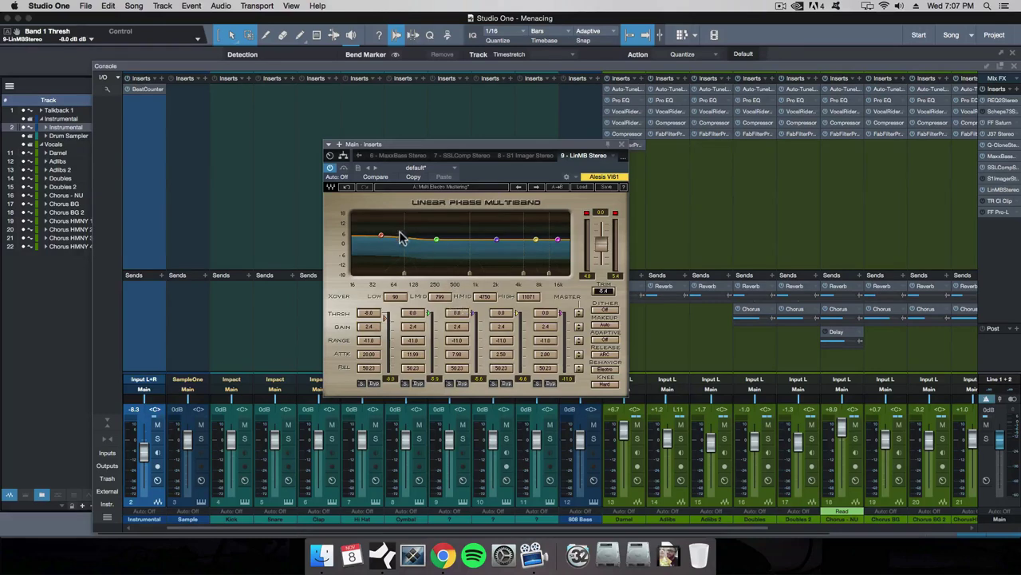
Adjust the five LinMB band thresholds to about -11.4, -7.5, -7.2, -12.2 and -14.5 dB
drag(423, 319, 423, 351)
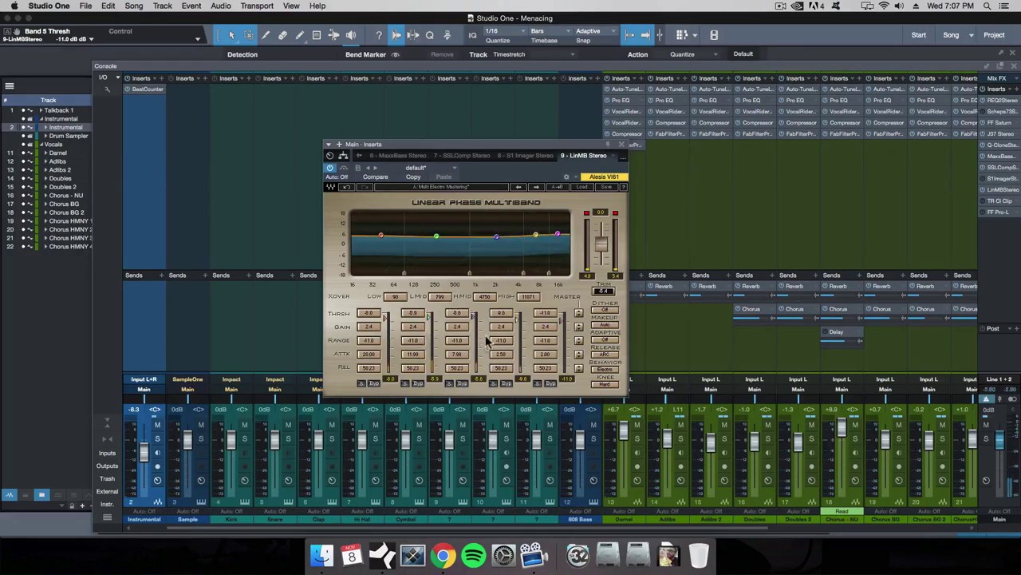
drag(369, 313, 368, 322)
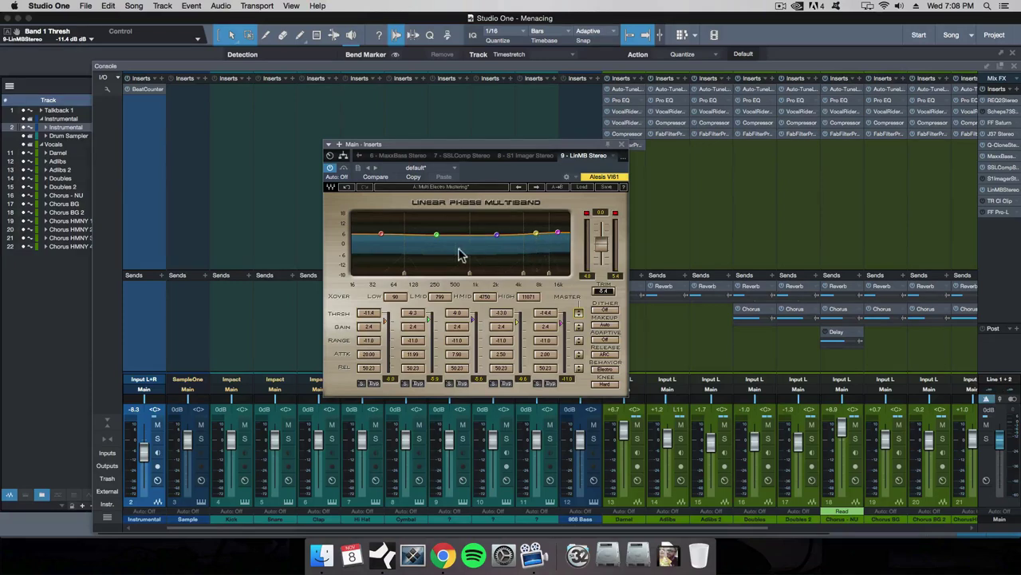
drag(500, 313, 509, 293)
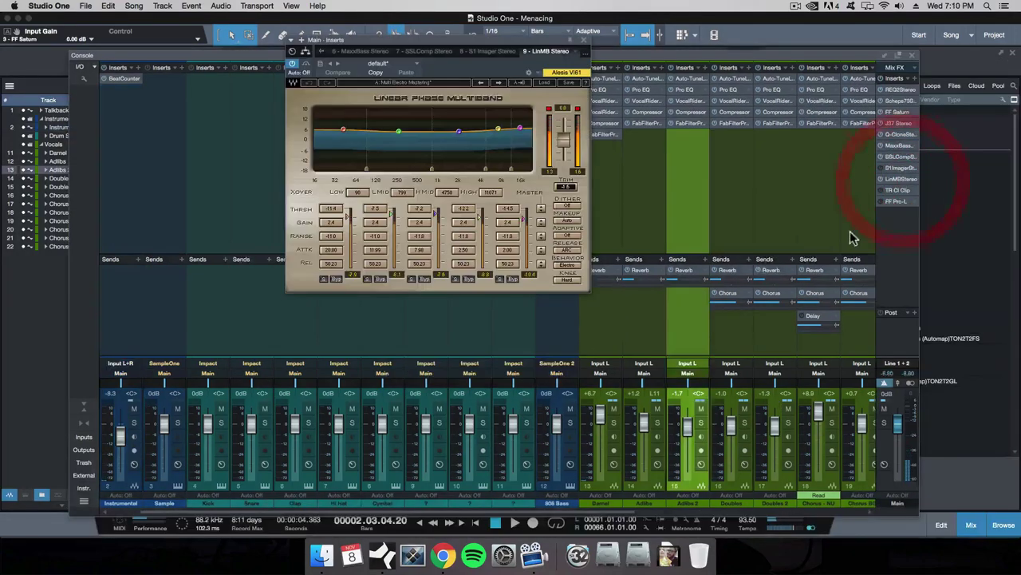
Open the TR Cl Clip soft clipper on the Main channel, compare it bypassed and active during playback, leave it active and stop
click(897, 190)
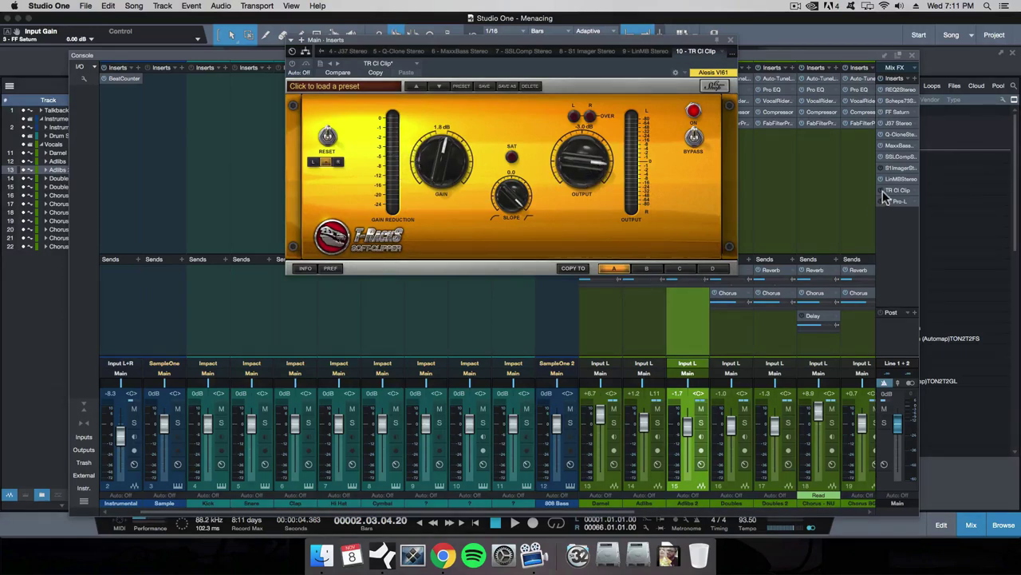
key(space)
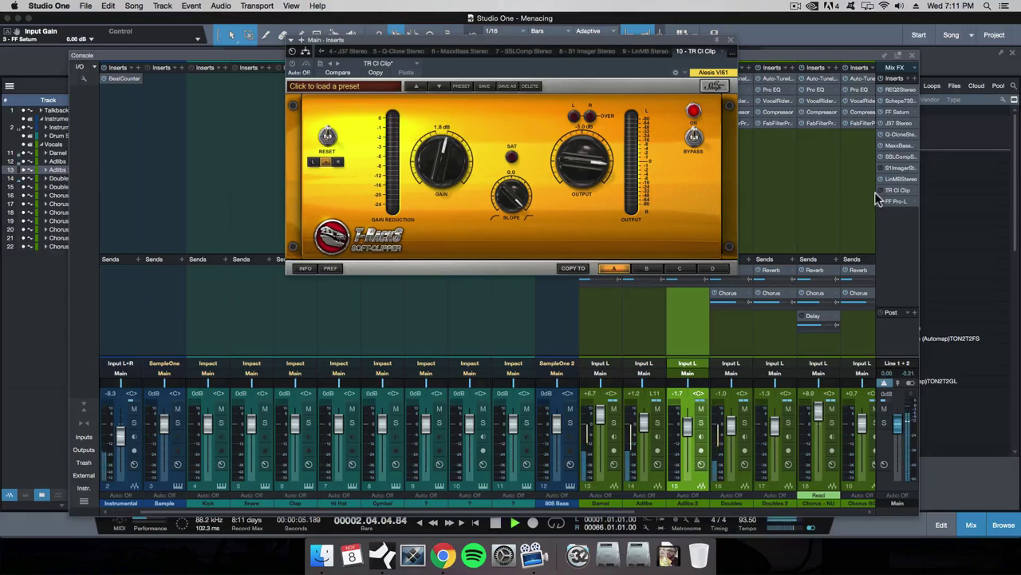
key(space)
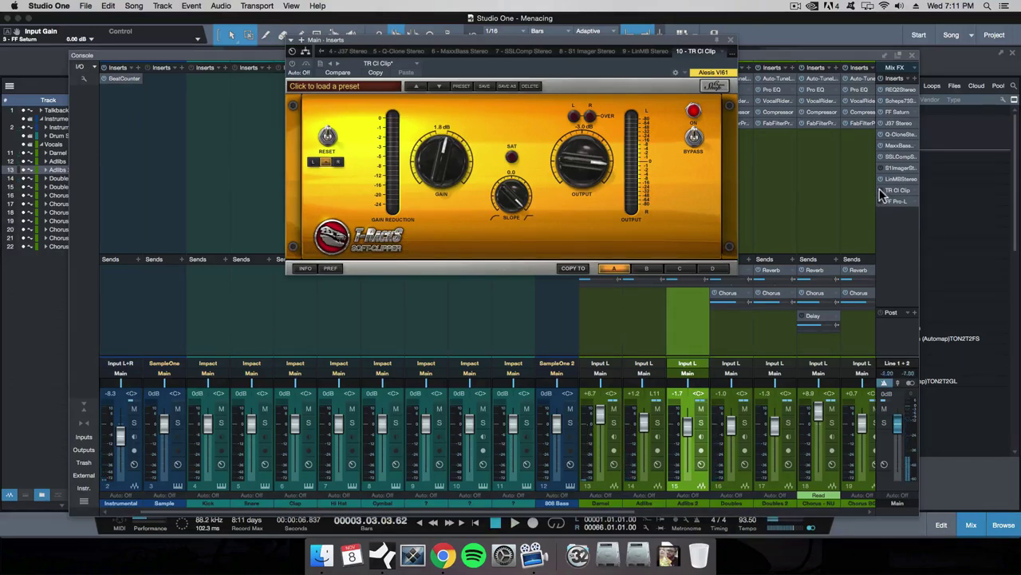
click(886, 193)
key(space)
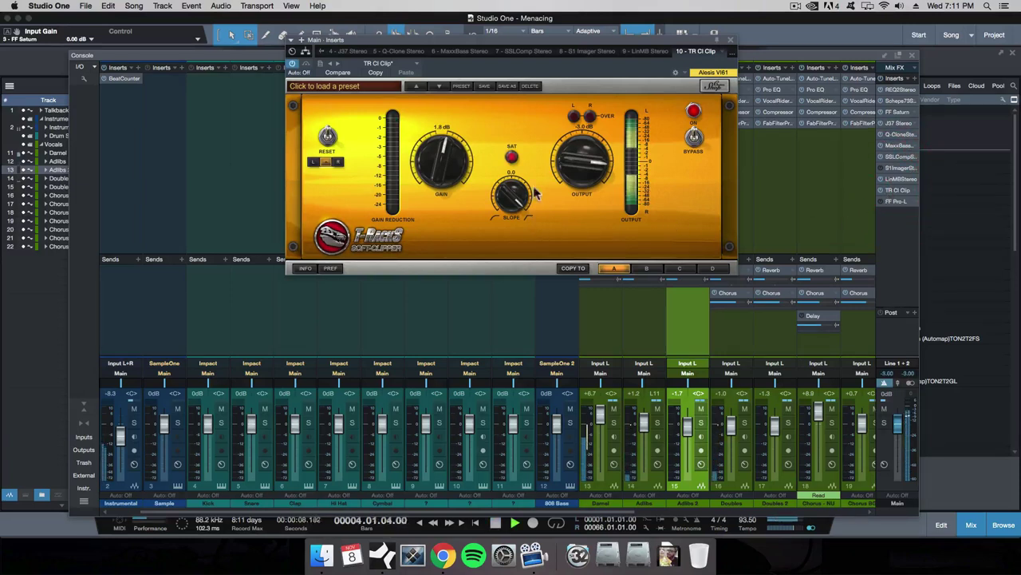
click(292, 68)
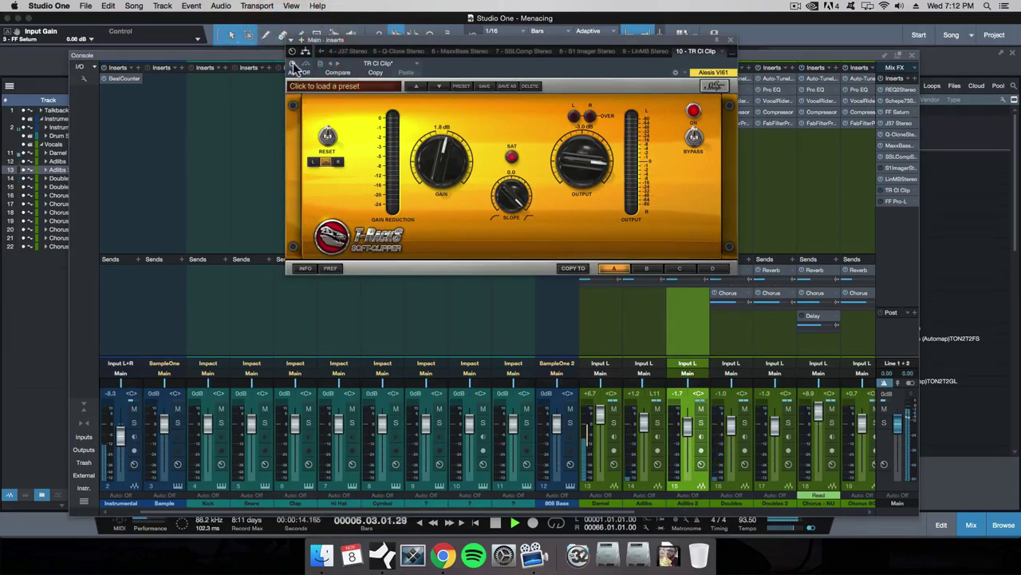
click(293, 63)
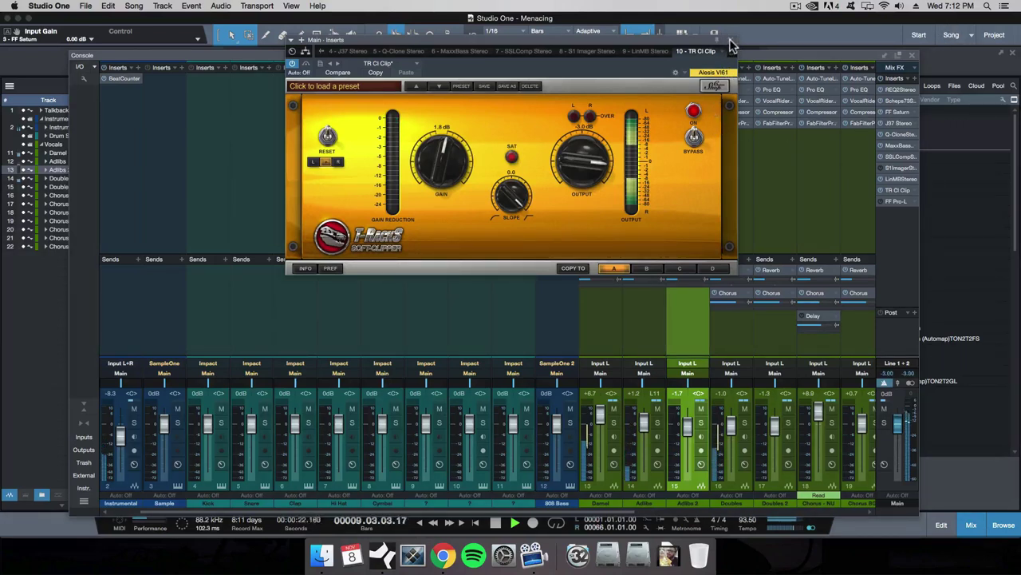
key(space)
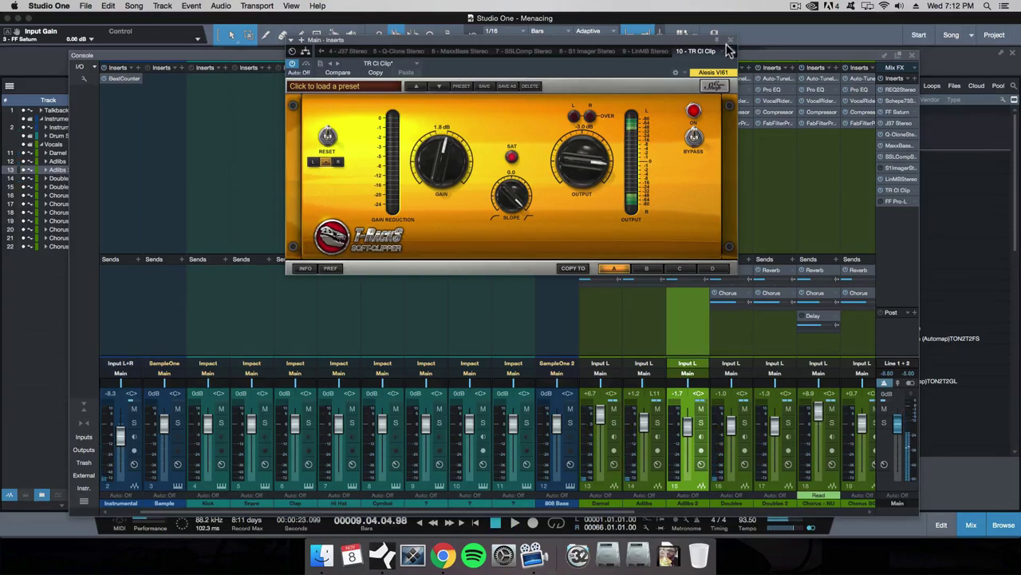
Return the song to its start, close the soft clipper window and open the FF Pro-L limiter insert on the Main channel
key(KP_0)
click(726, 40)
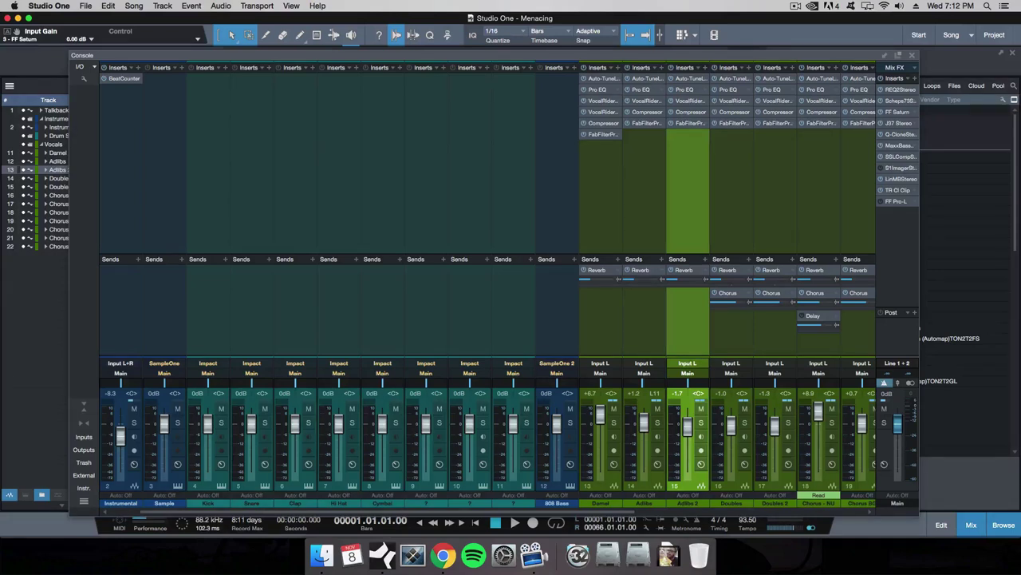
double_click(895, 201)
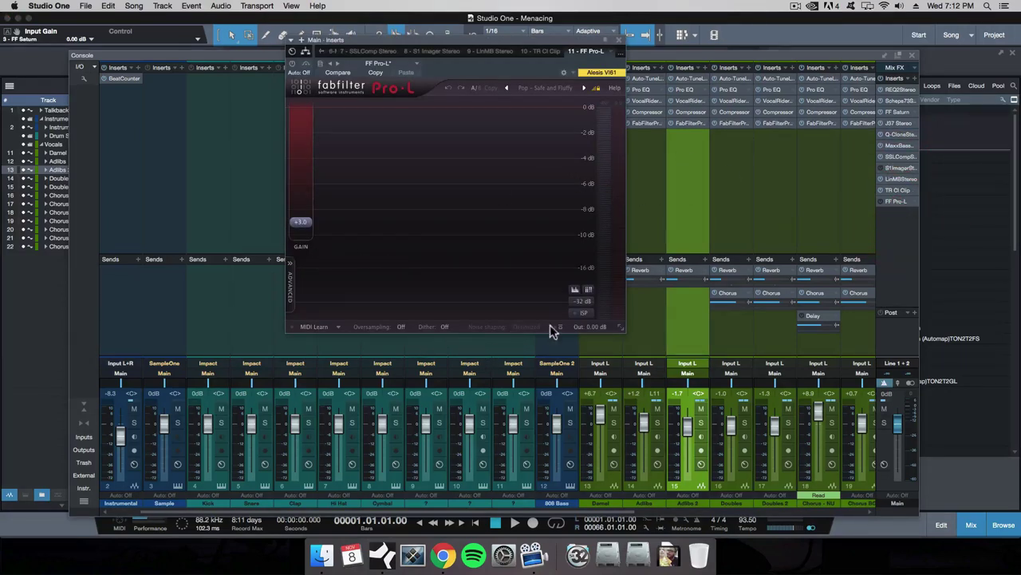
click(531, 90)
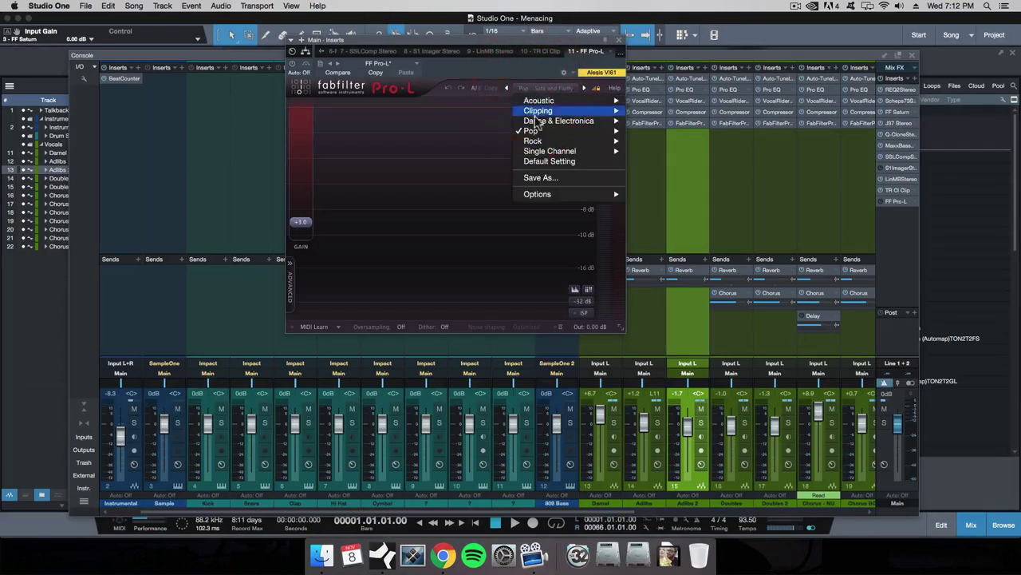
mouse_move(541, 141)
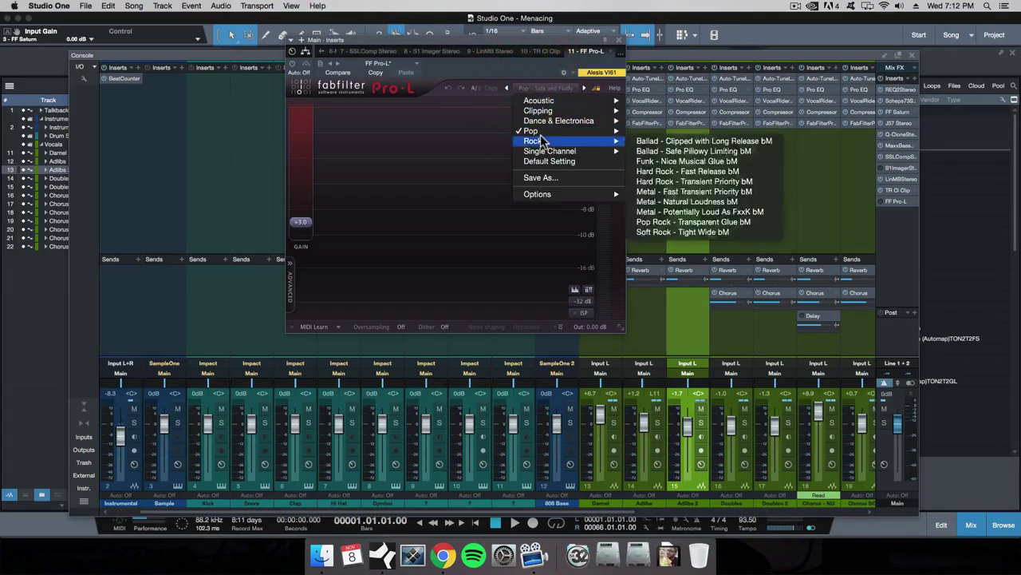
click(450, 38)
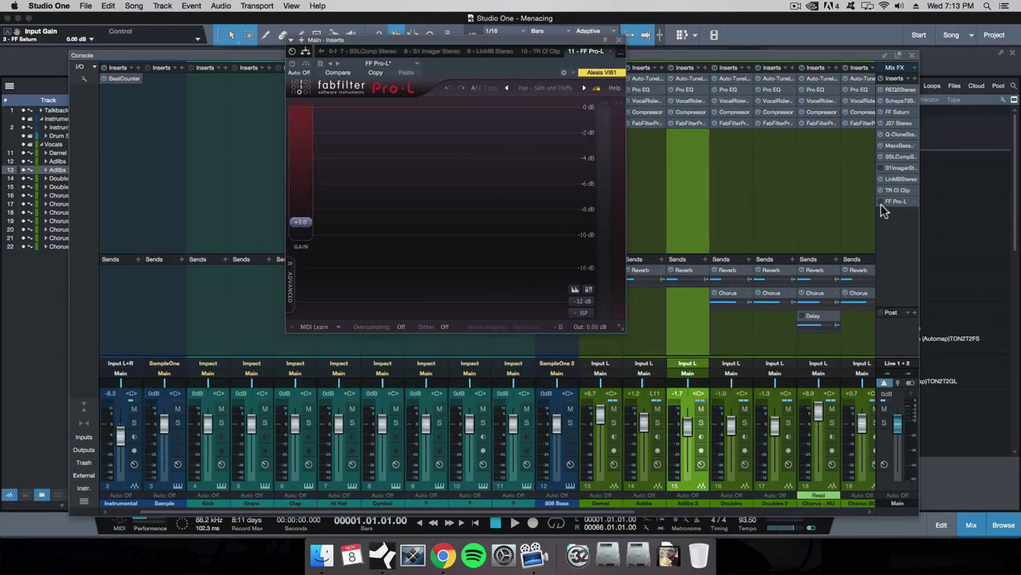
Play the song and activate the FF Pro-L limiter on the Main channel during playback
key(space)
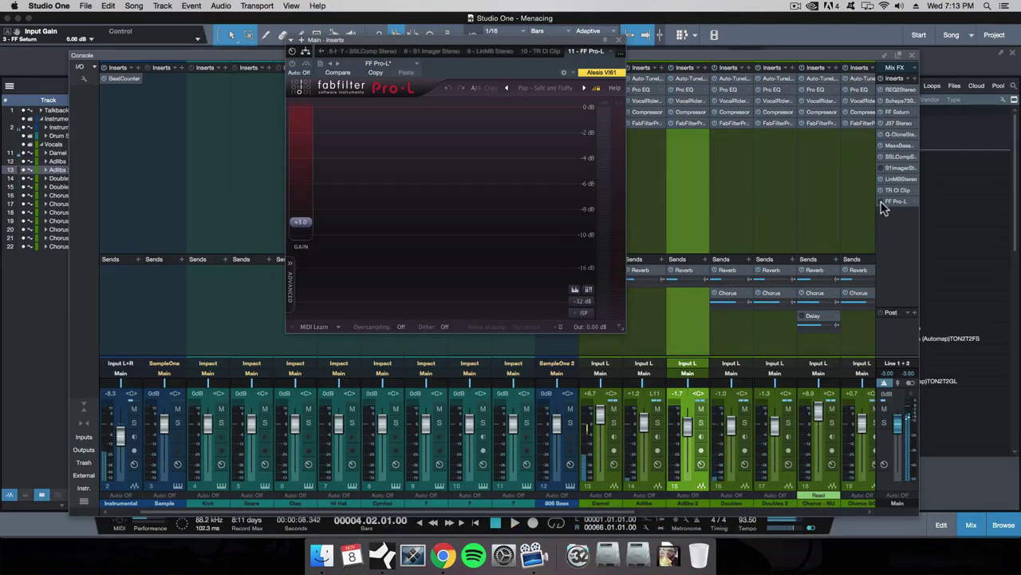
click(881, 202)
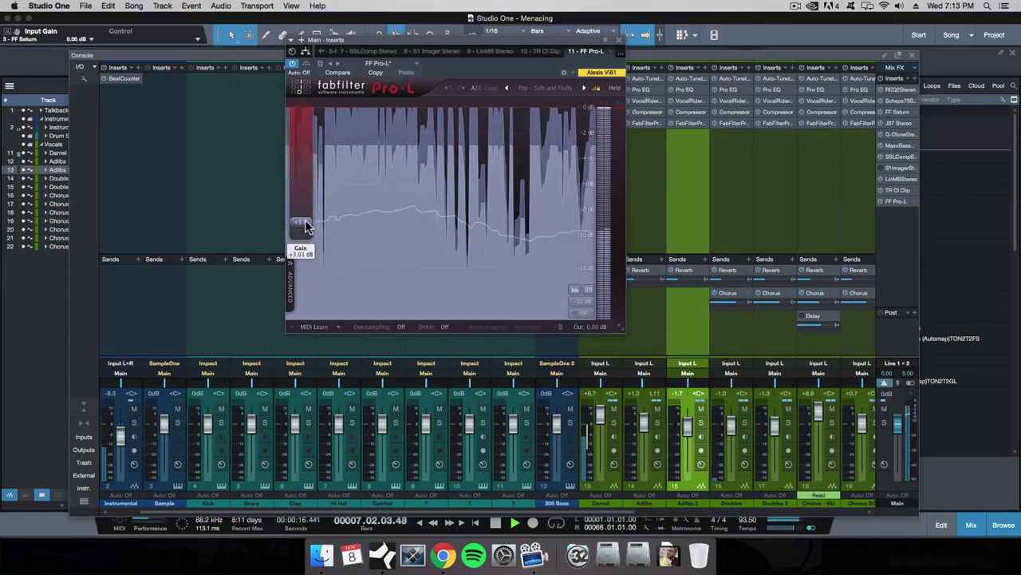
mouse_move(306, 226)
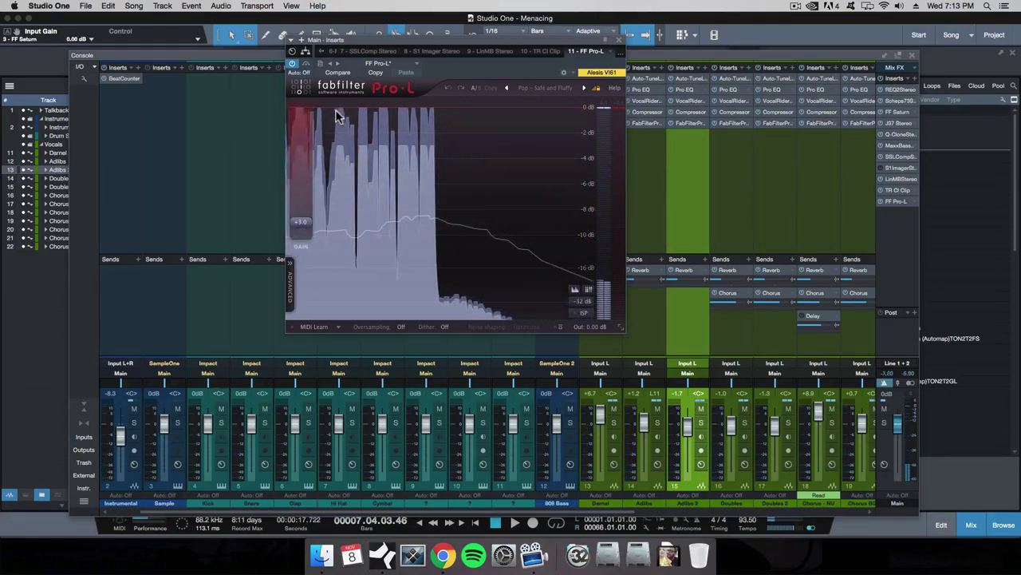
Reset the Pro-L gain to 0 dB and briefly audition the song at that setting
double_click(303, 223)
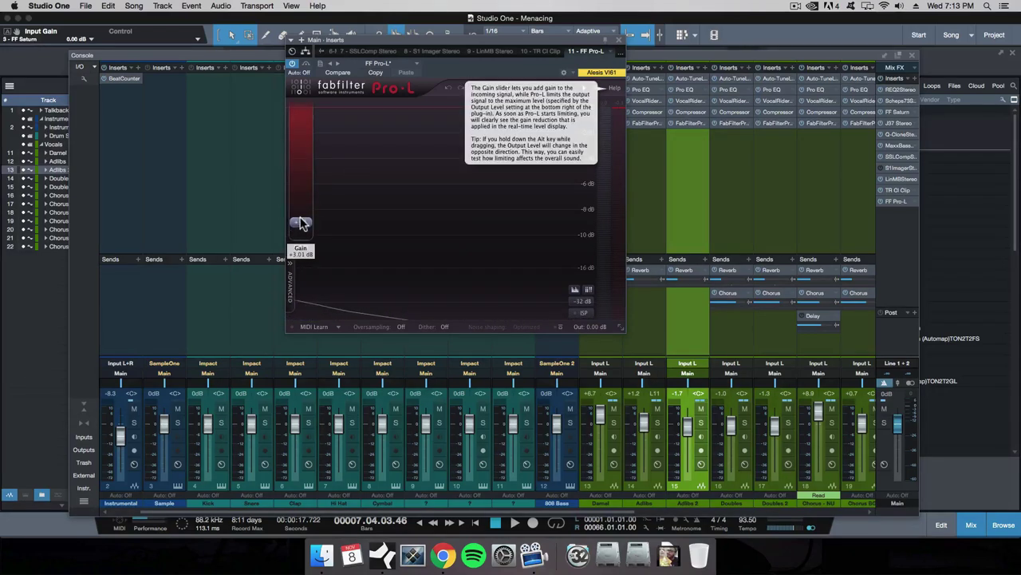
key(space)
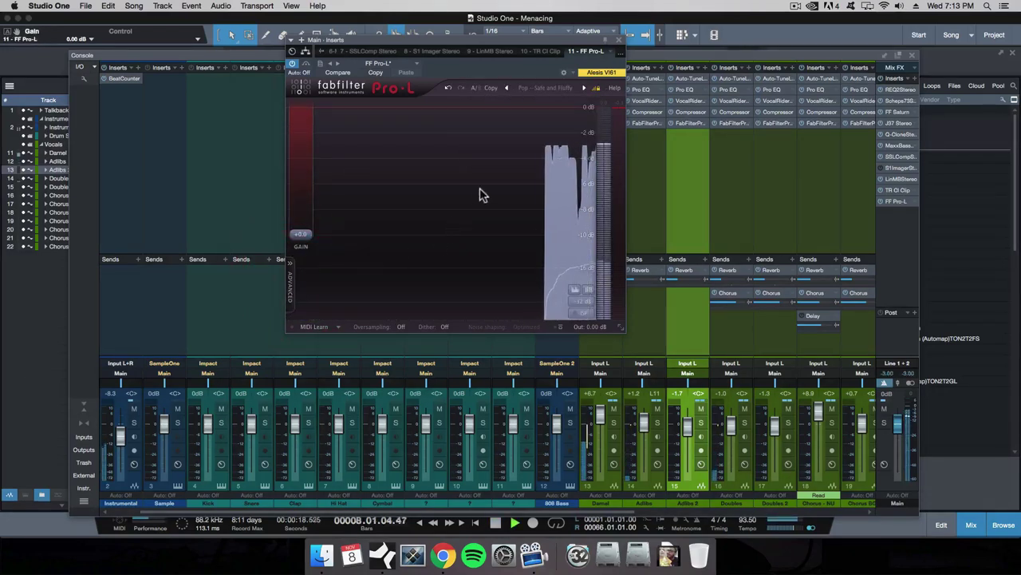
key(space)
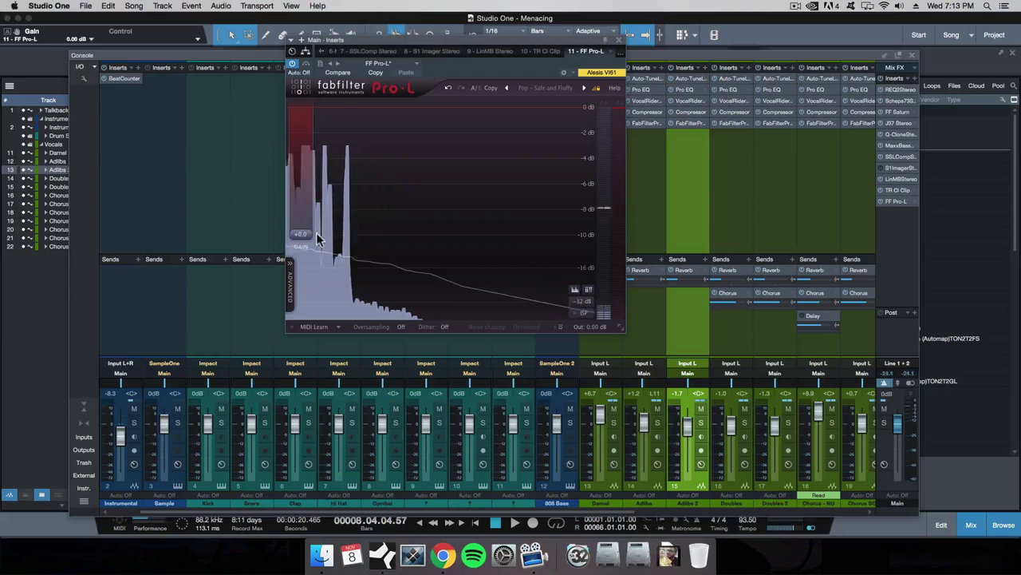
Set the Pro-L gain to about +3 dB and audition the limited song
mouse_move(306, 239)
drag(305, 240, 307, 227)
key(space)
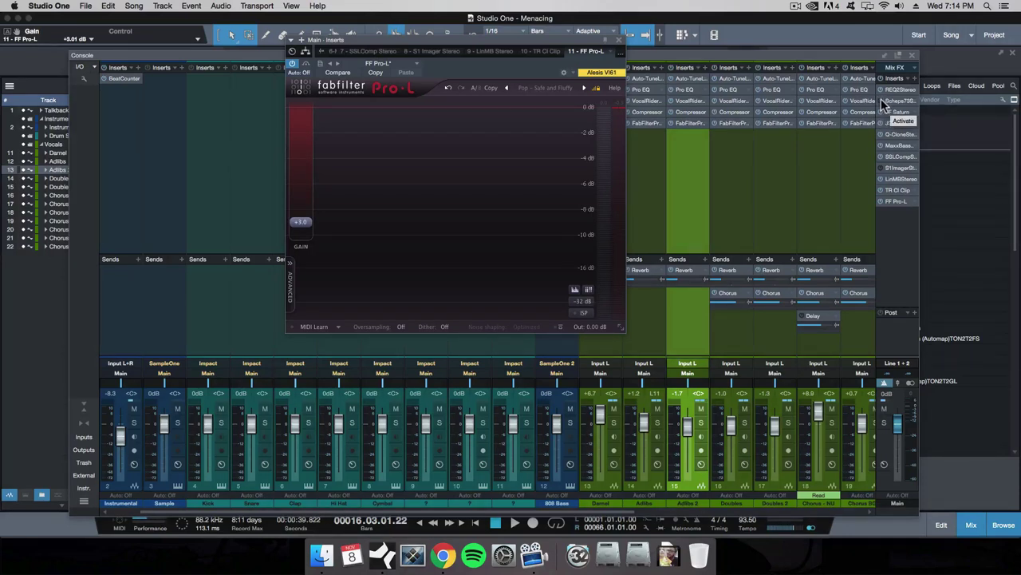
key(space)
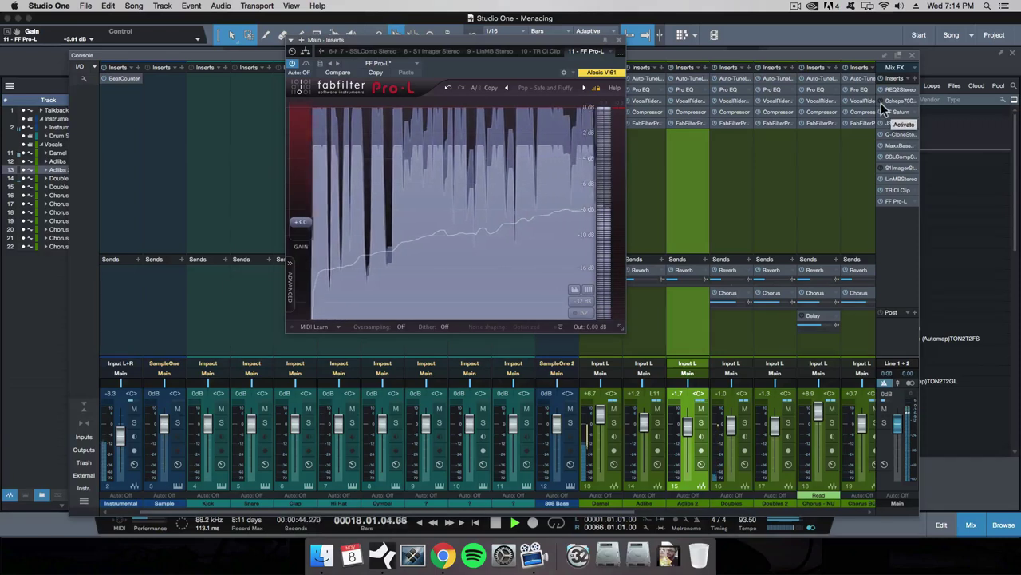
key(space)
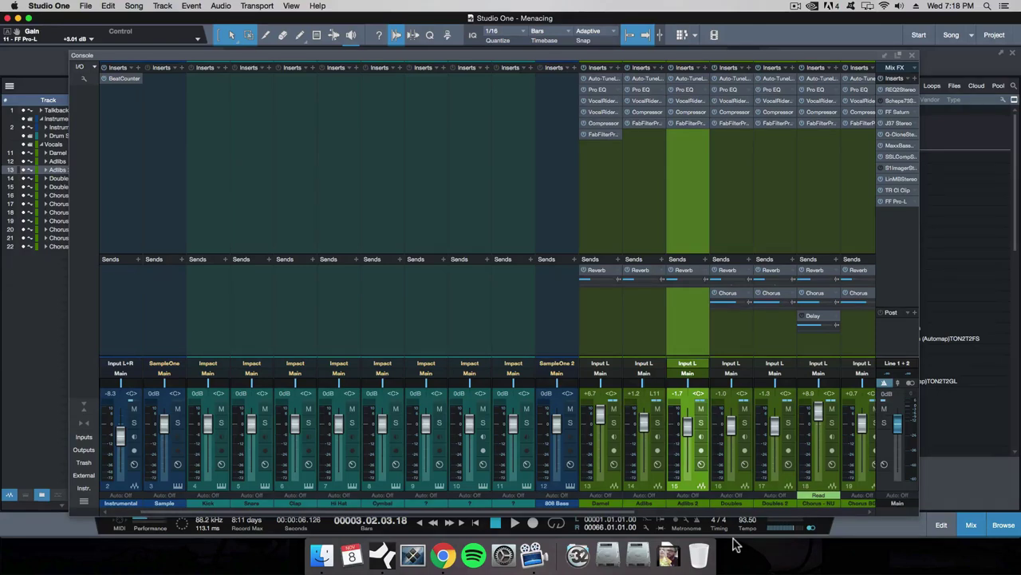
Open the Scheps 73 insert and audition the sides with the mid input at -24 dB, and the mid at 7.4 dB with the sides lowered fully
click(894, 101)
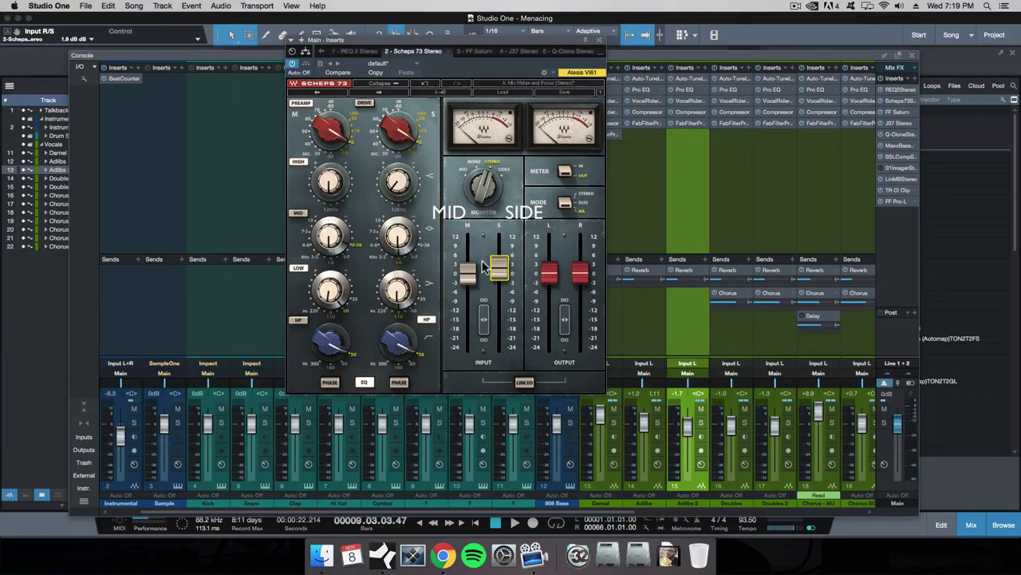
key(space)
drag(477, 271, 471, 345)
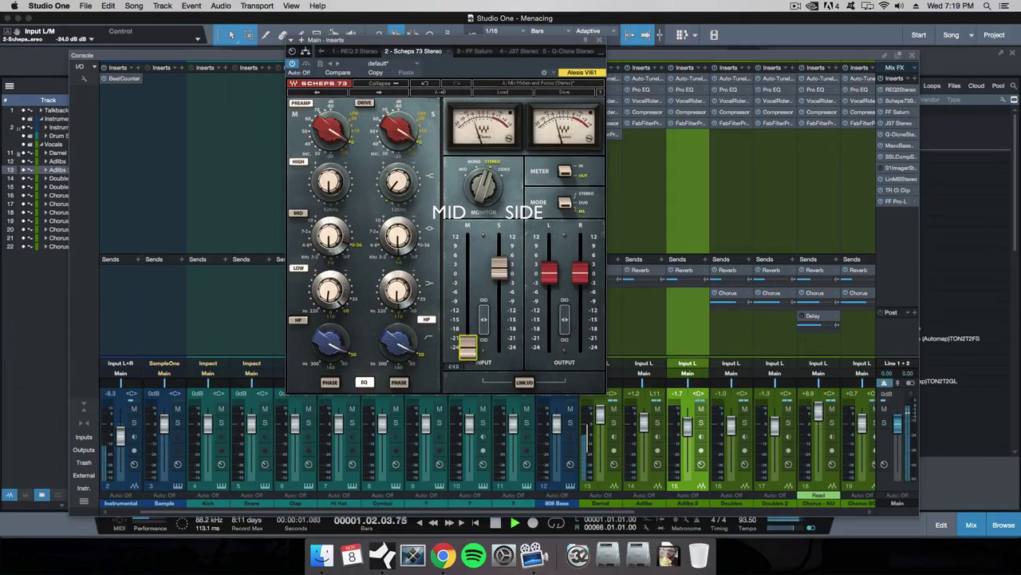
mouse_move(498, 287)
mouse_down()
mouse_move(499, 343)
mouse_move(499, 233)
mouse_move(499, 269)
mouse_up()
drag(467, 347, 468, 249)
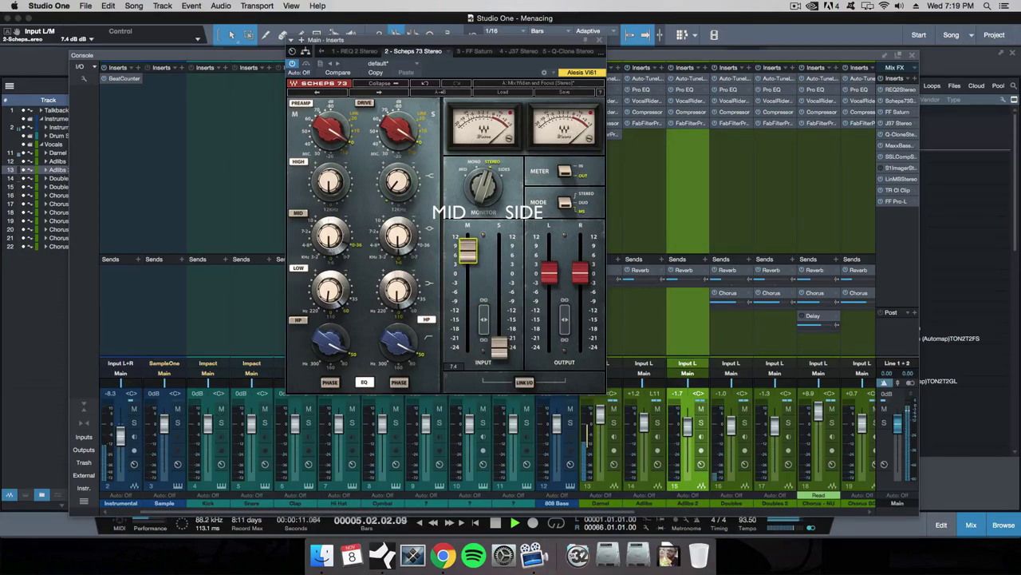
Return the Scheps 73 mid input to about 0 dB, set the side input to 2.2 dB and stop playback
drag(467, 253, 468, 274)
drag(499, 346, 499, 266)
key(space)
Compare the Scheps 73 bypassed and active during playback, leave it active and close its window and the reminder
click(292, 63)
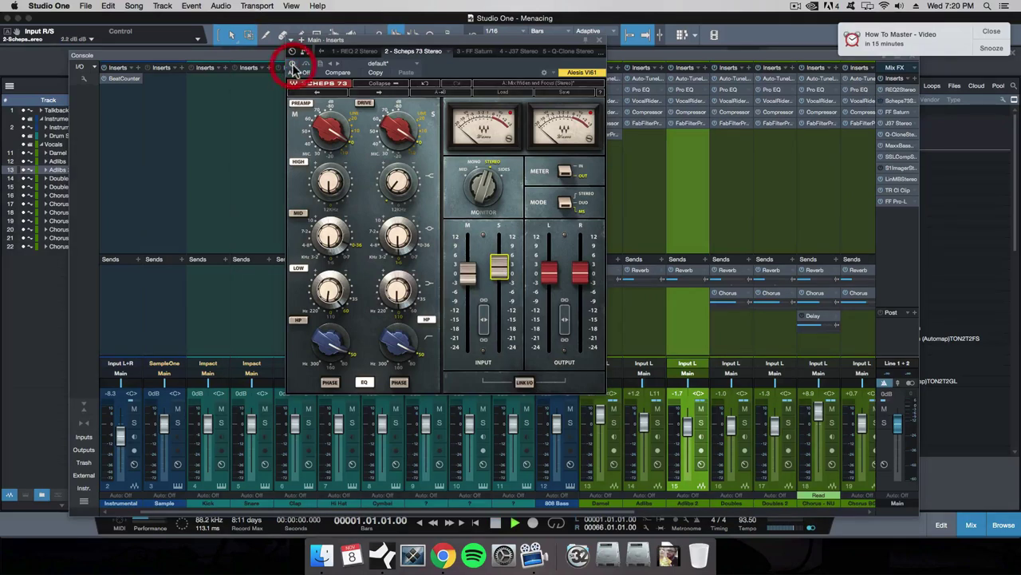
key(space)
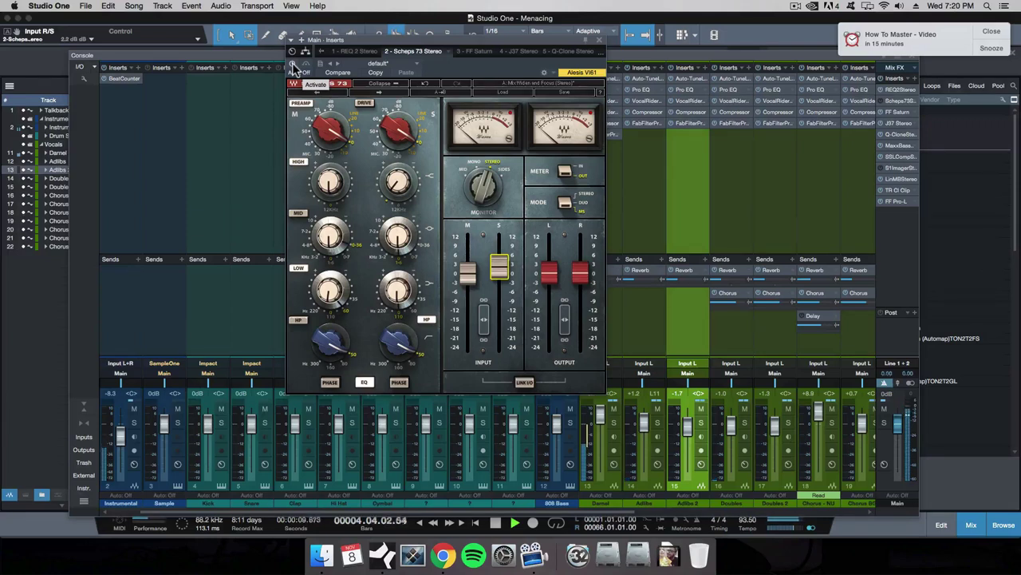
key(space)
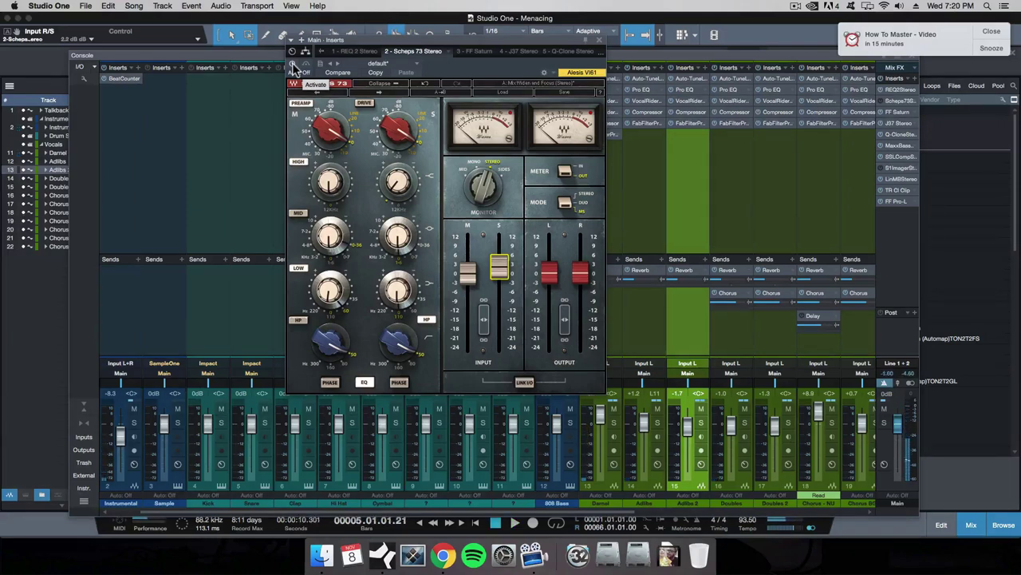
click(293, 65)
key(space)
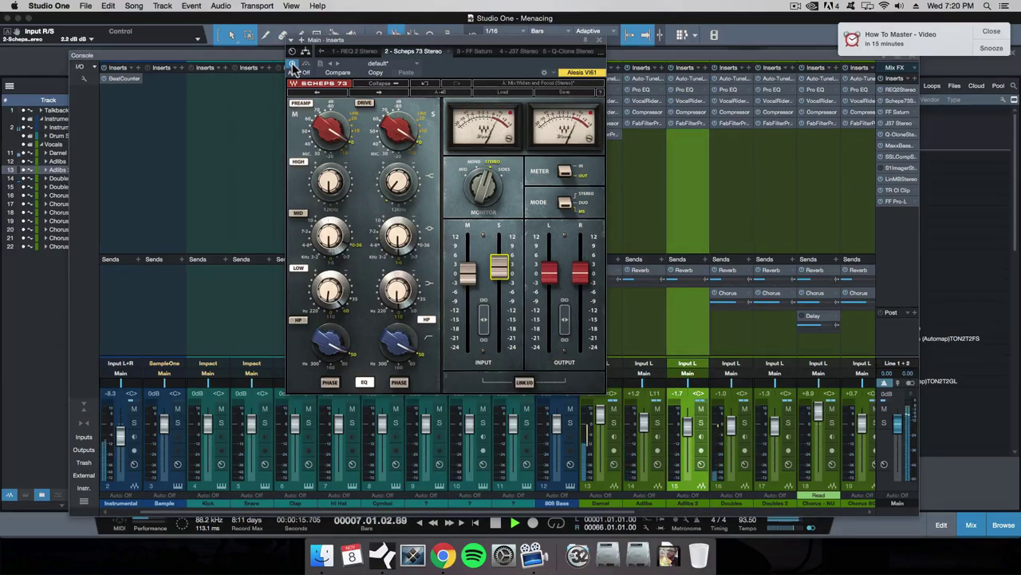
click(292, 64)
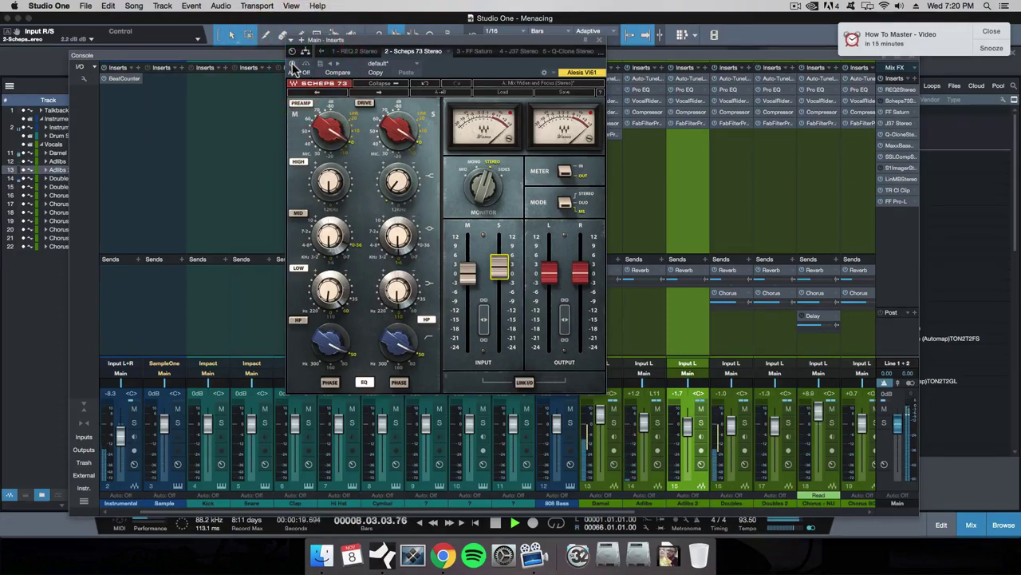
click(292, 64)
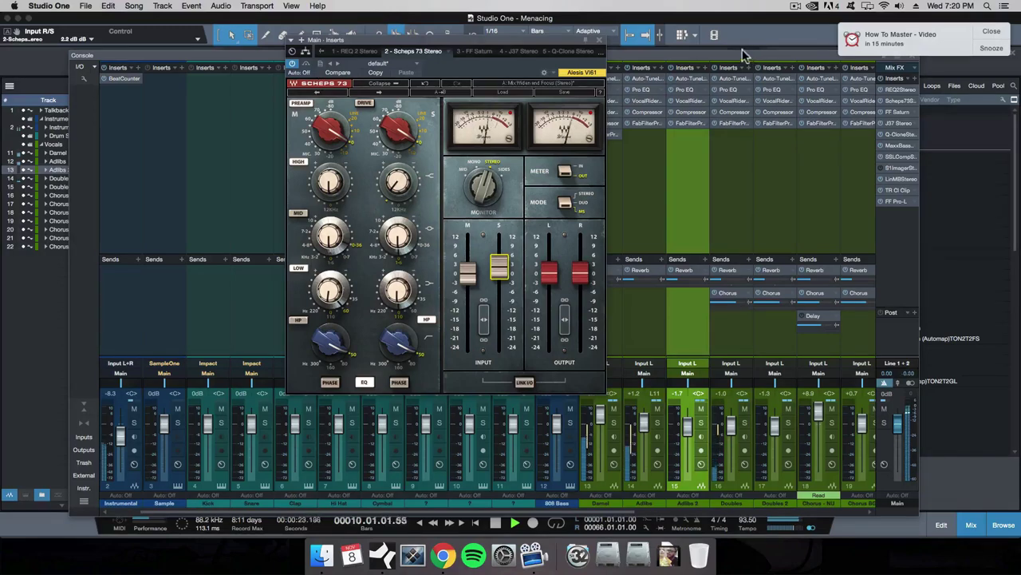
click(597, 39)
click(1005, 33)
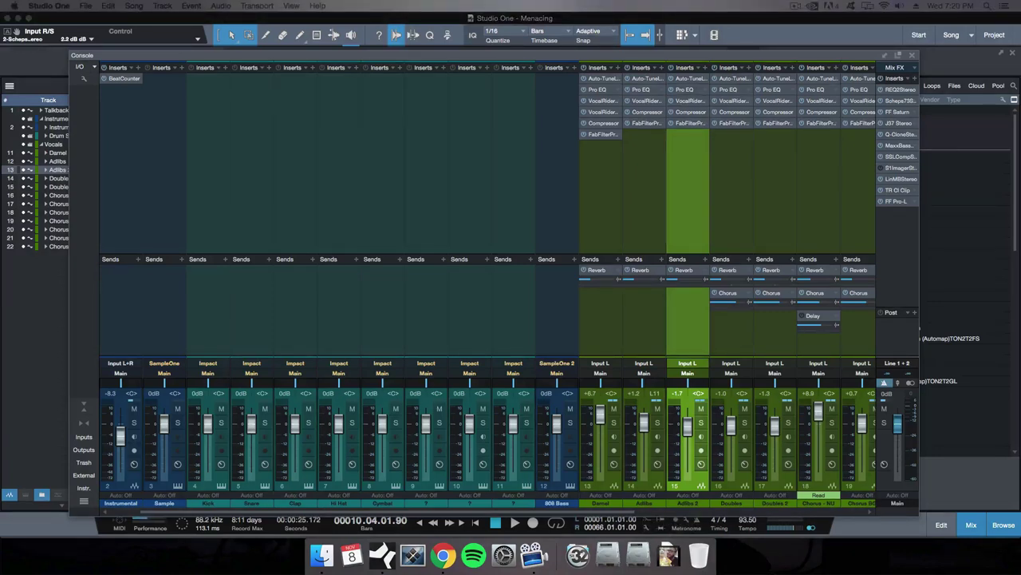
Bypass all Main channel inserts and make bar 10 the play start point to which playback returns on stop
click(889, 247)
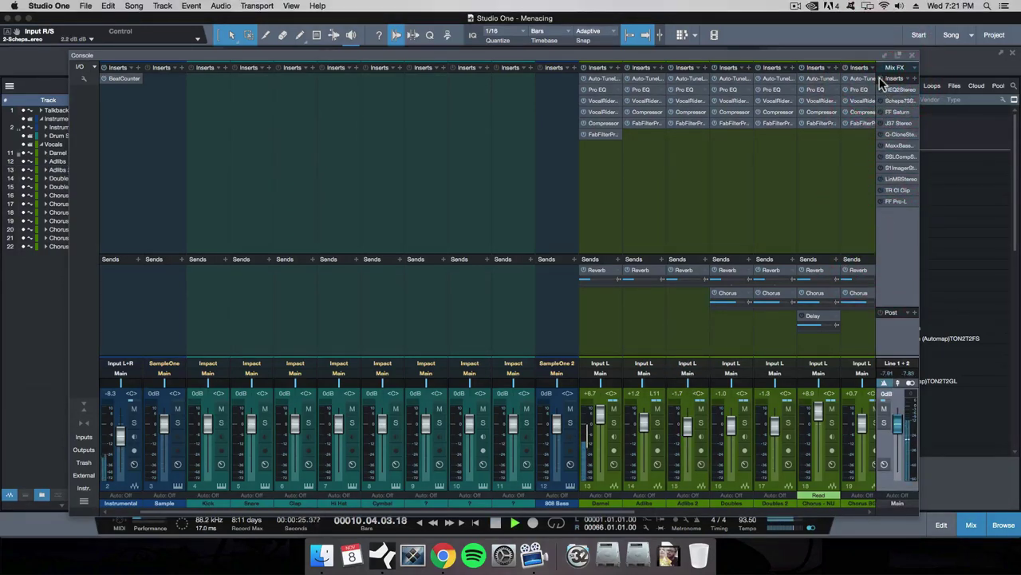
click(913, 55)
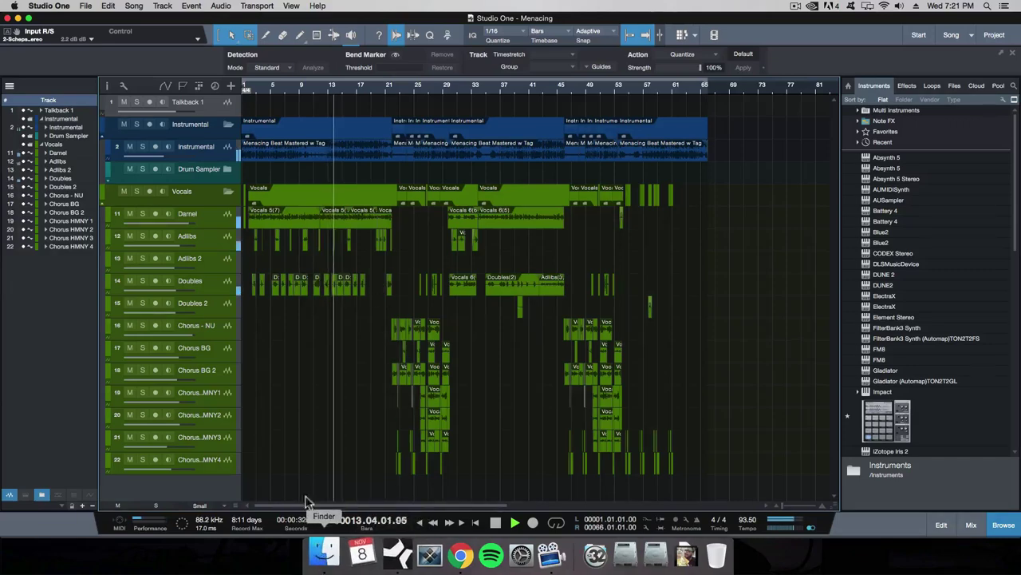
click(305, 451)
click(257, 5)
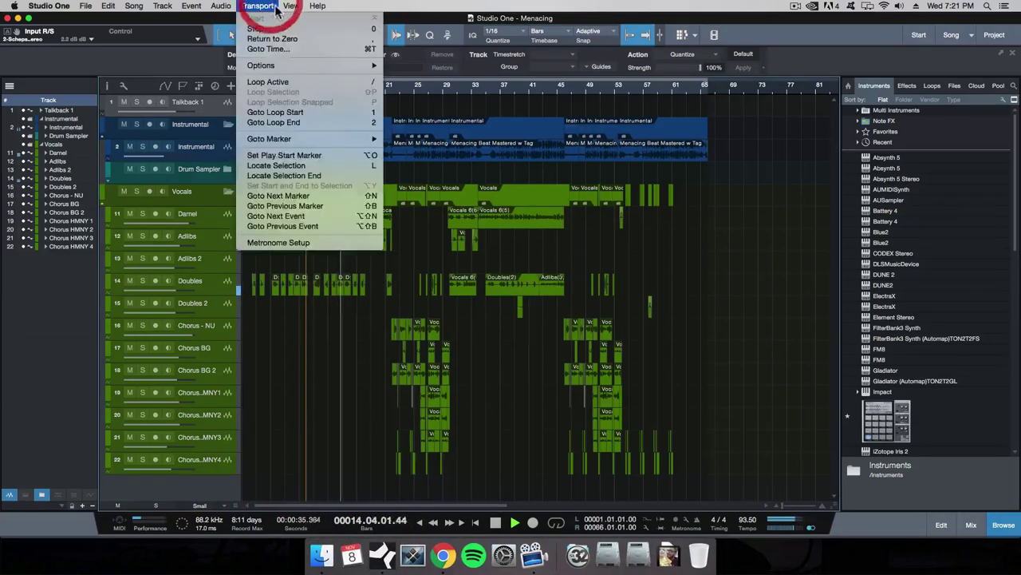
click(309, 62)
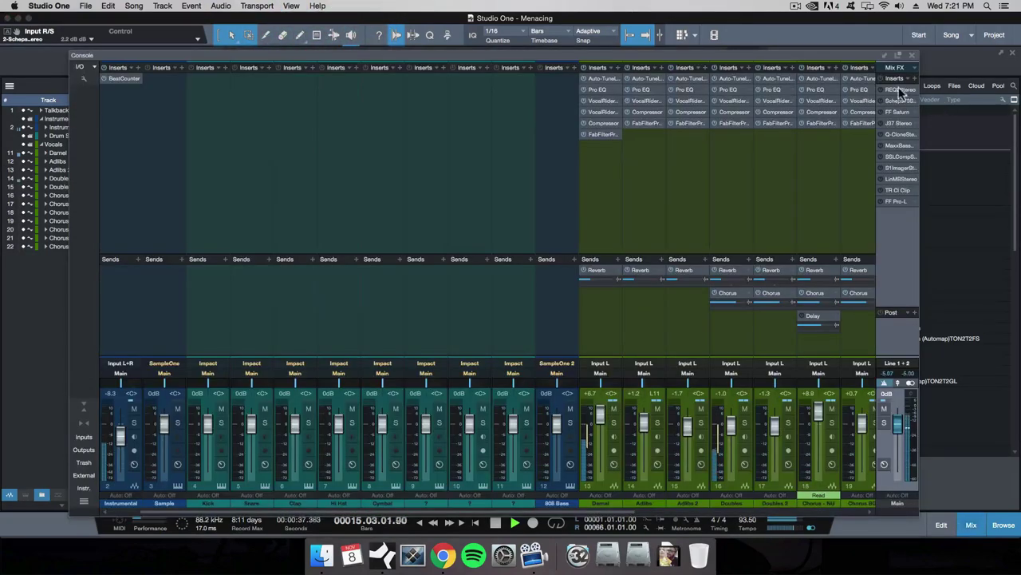
Compare the full Main insert chain active and bypassed during playback, leave it active, stop and close the console
click(879, 79)
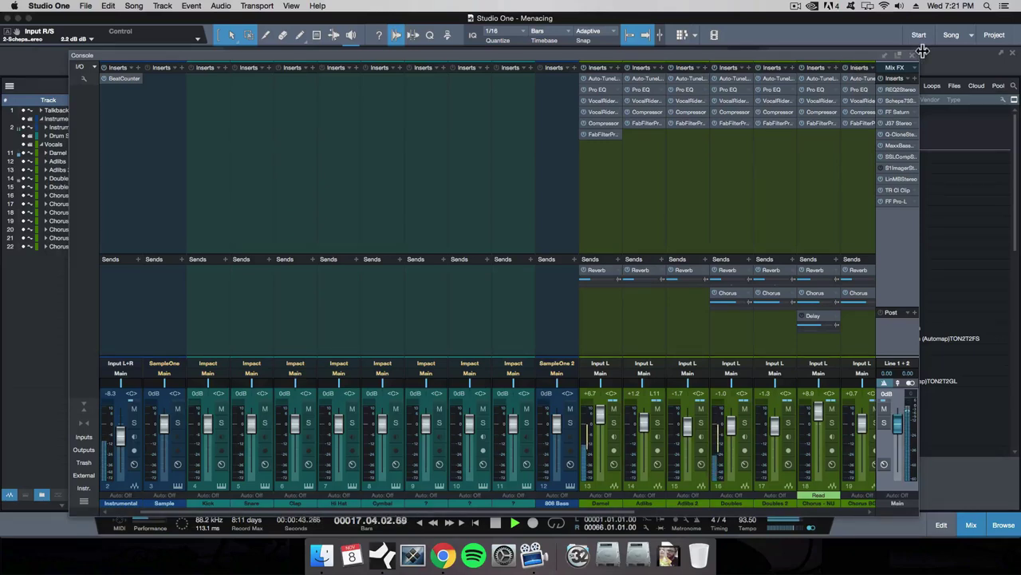
mouse_move(851, 59)
mouse_down()
mouse_move(897, 54)
mouse_move(766, 73)
mouse_move(556, 80)
mouse_move(502, 51)
mouse_move(819, 80)
mouse_move(832, 103)
mouse_move(928, 39)
mouse_move(862, 60)
mouse_up()
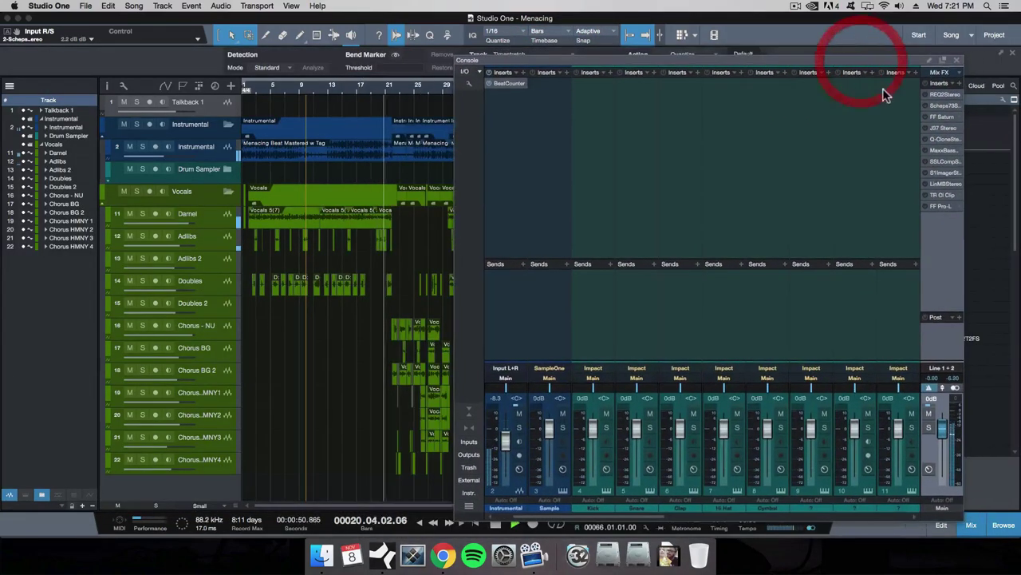
click(928, 88)
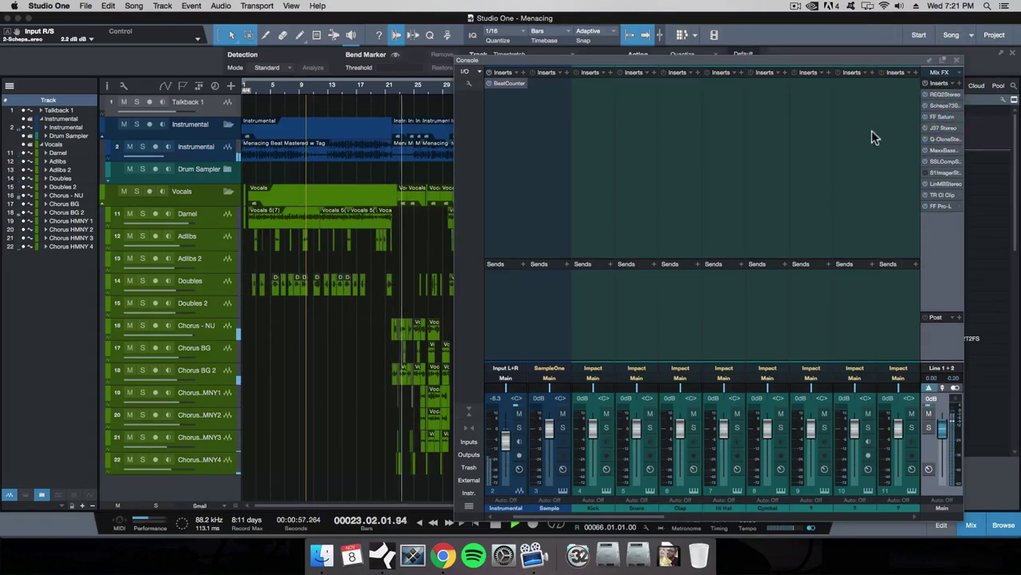
click(927, 86)
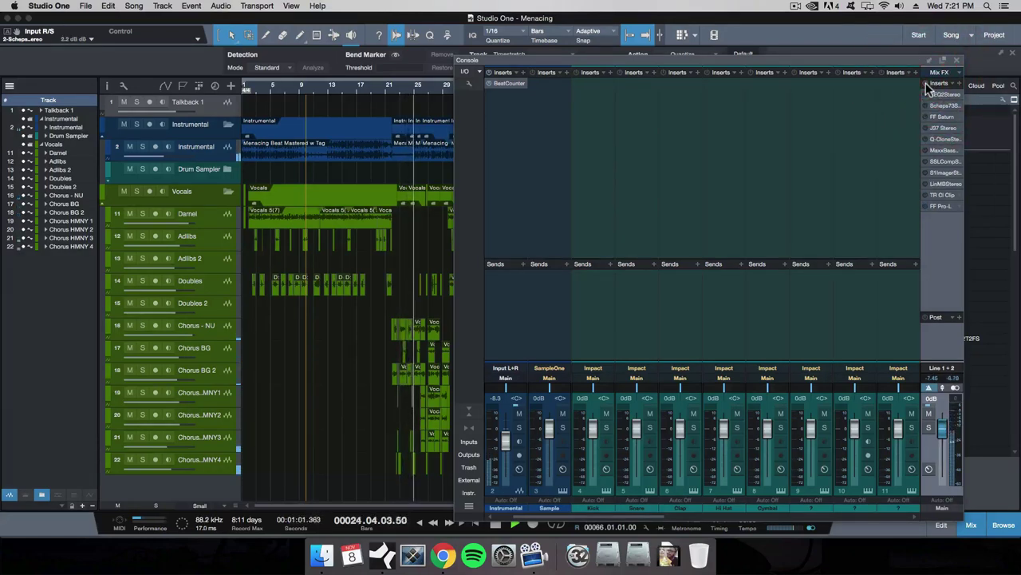
double_click(925, 86)
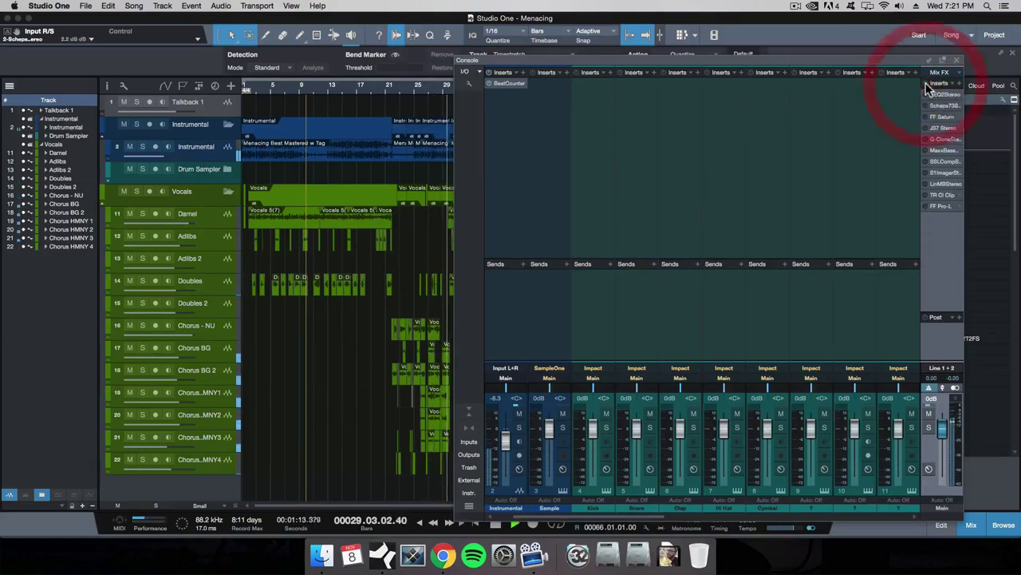
key(space)
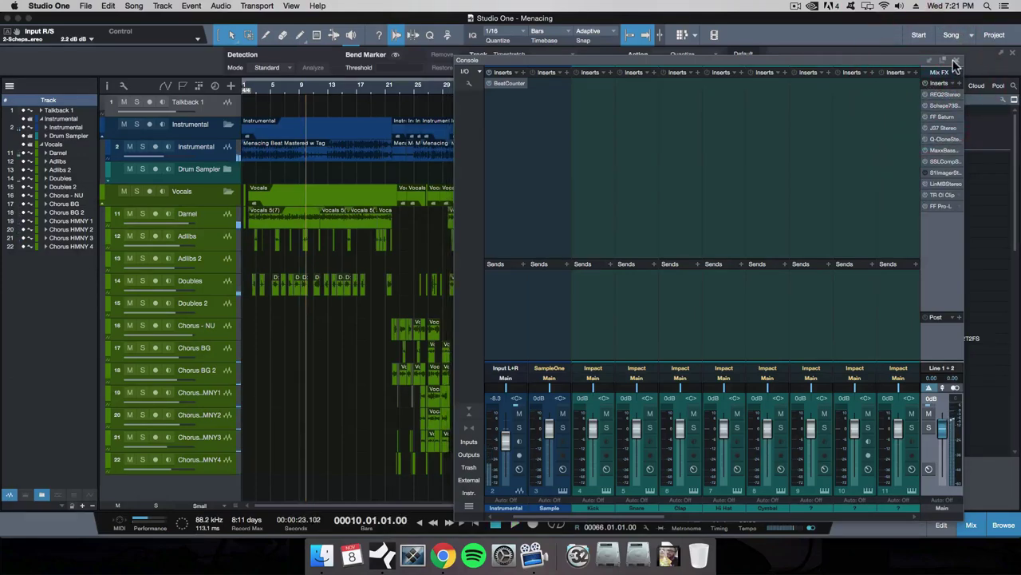
click(958, 60)
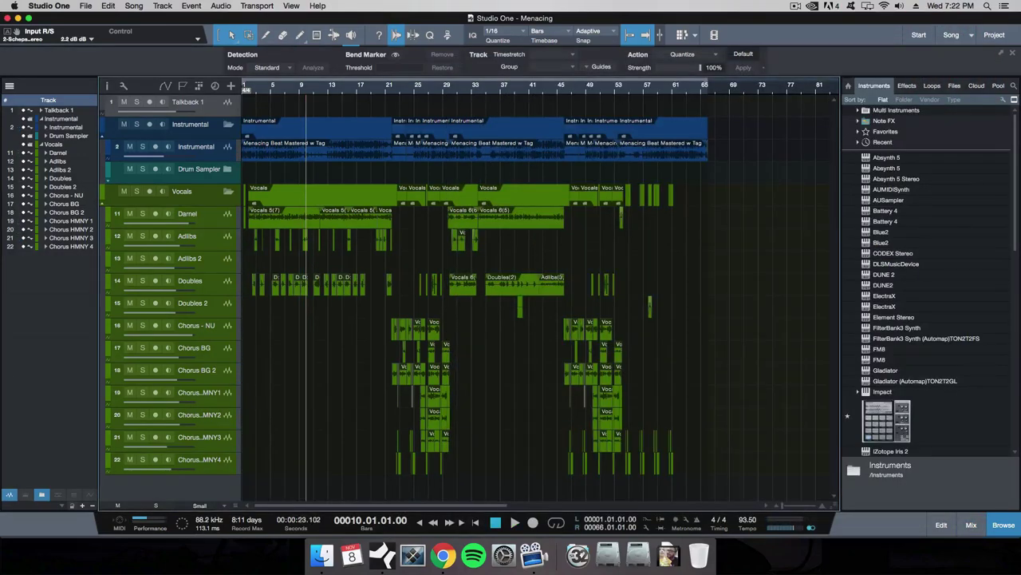